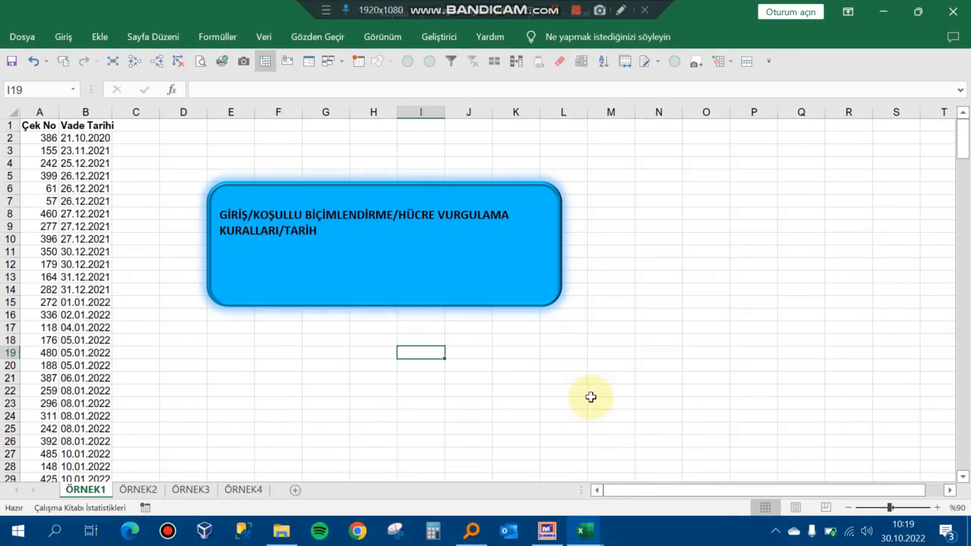
- Select the whole Vade Tarihi column B on the sheet
click(327, 370)
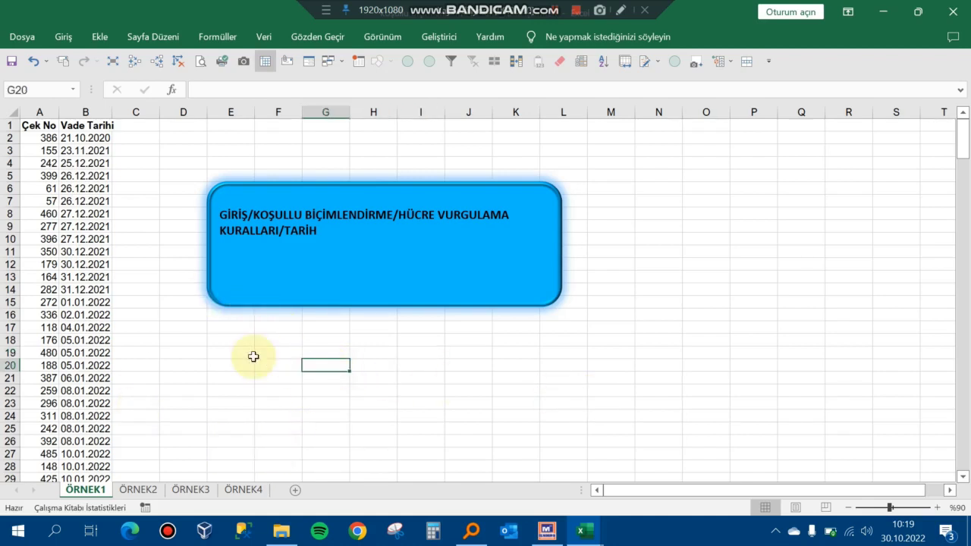
click(232, 341)
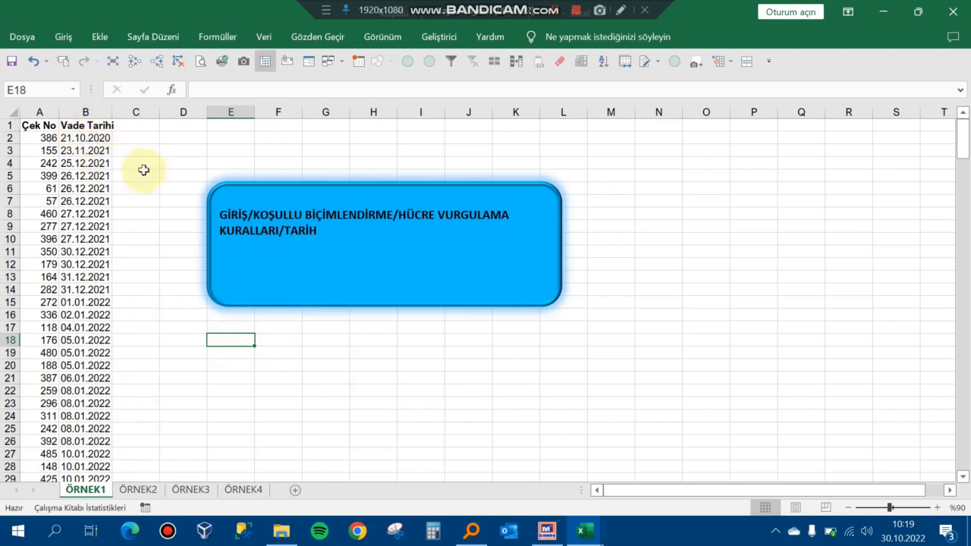
click(172, 153)
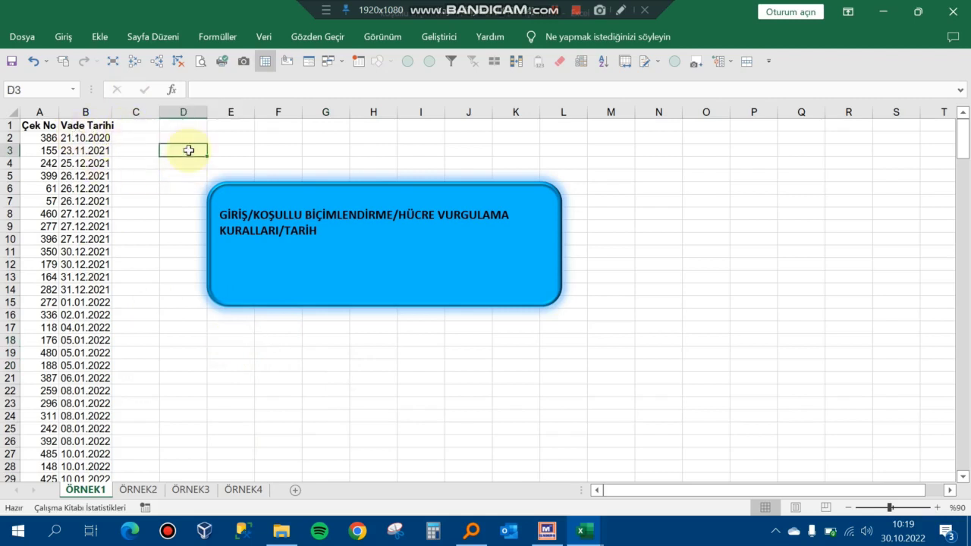
click(249, 155)
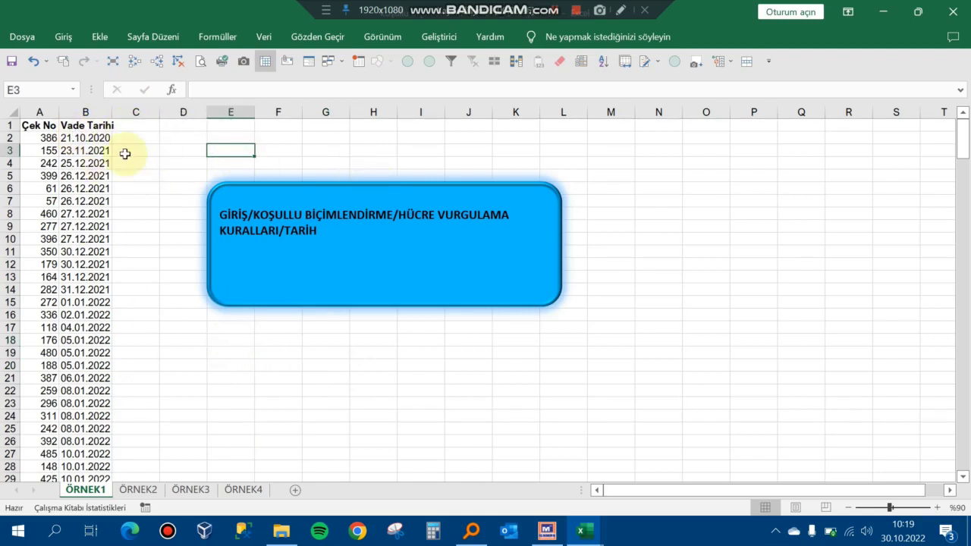
click(94, 110)
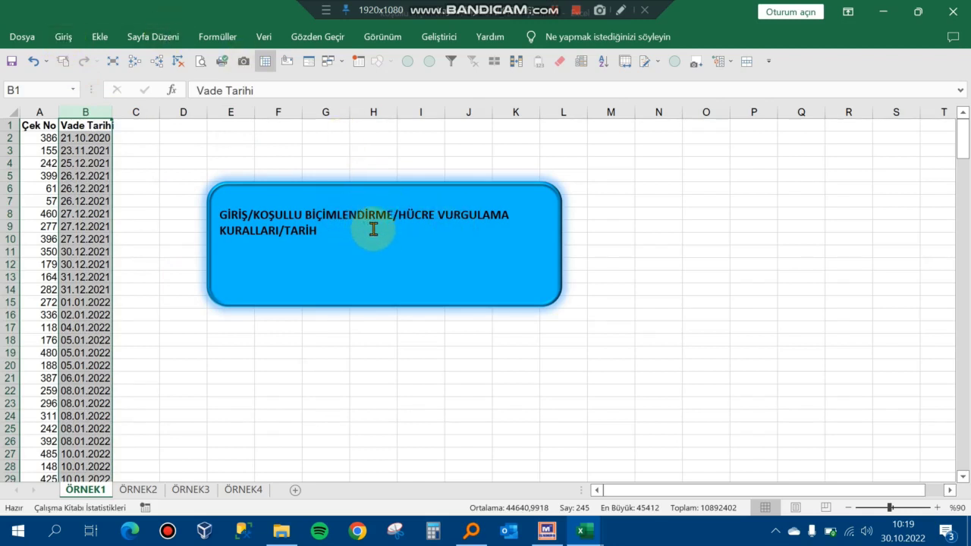
- Start an A Date Occurring highlight rule on column B with Dün as the date condition
click(63, 38)
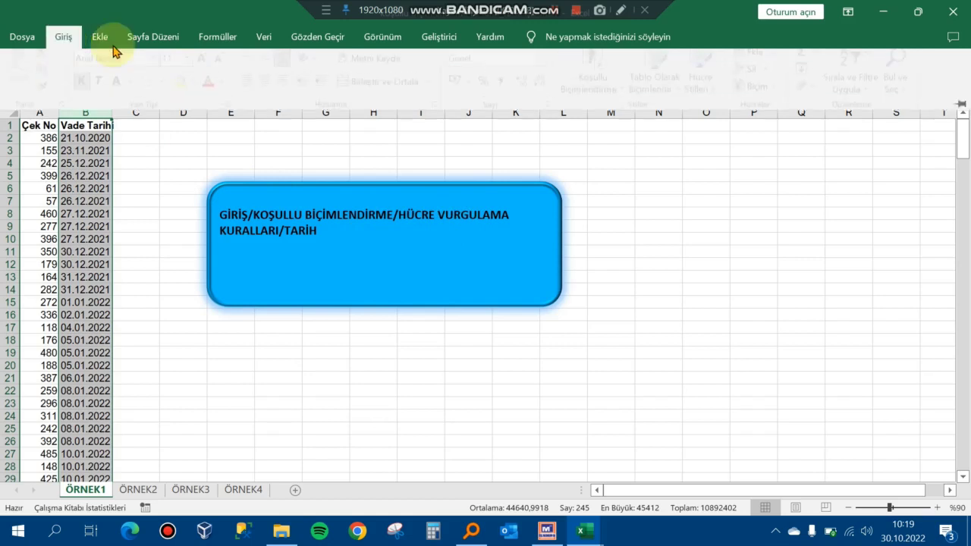
click(614, 89)
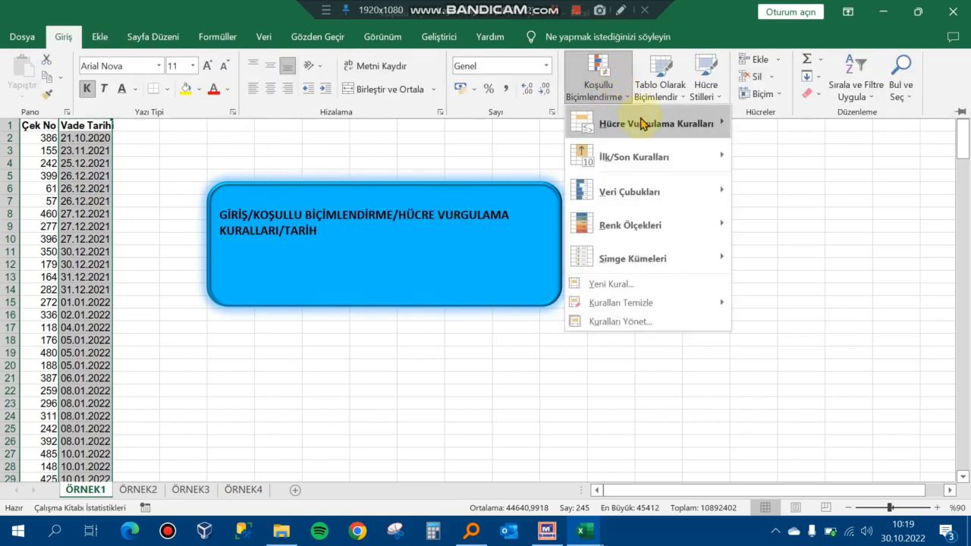
mouse_move(641, 123)
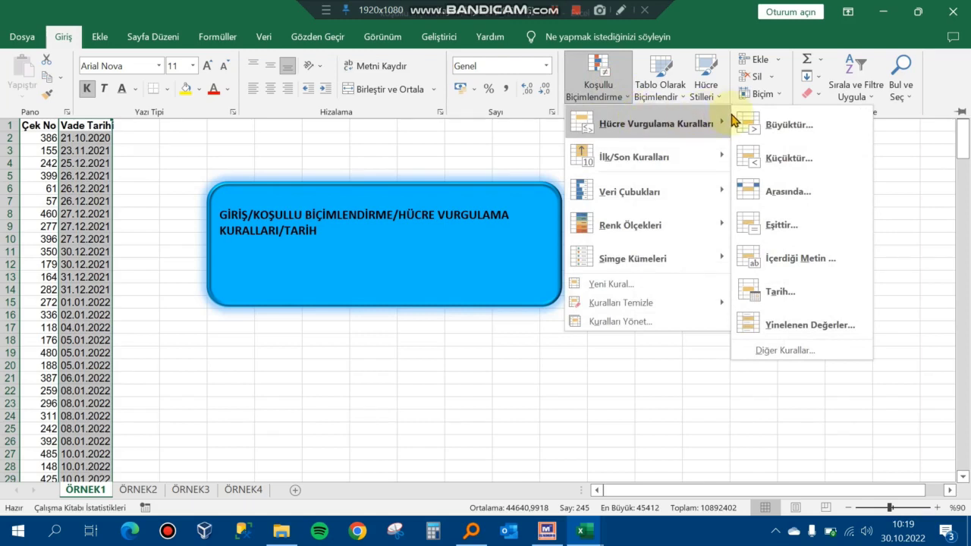
click(826, 296)
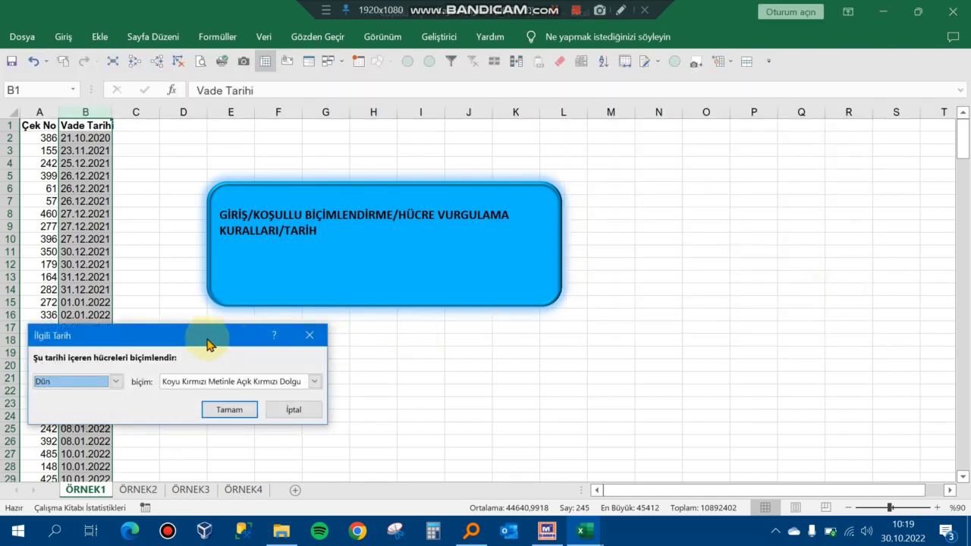
drag(197, 341, 383, 288)
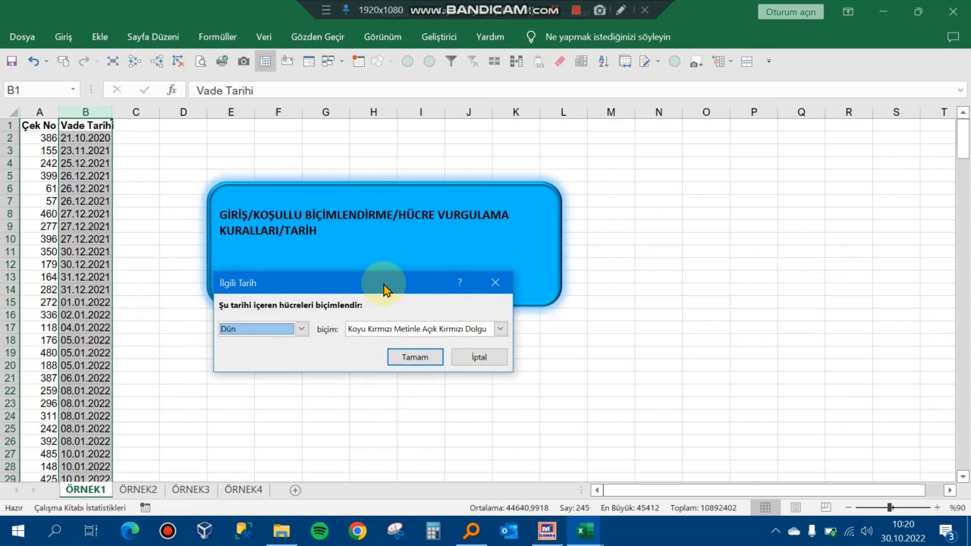
click(302, 329)
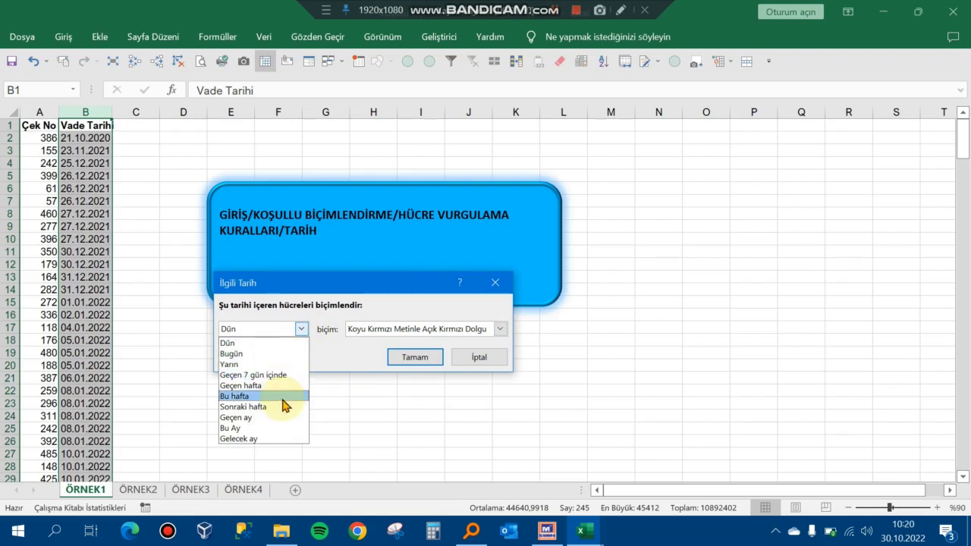
click(293, 343)
- Choose Koyu Kırmızı Metinle Açık Kırmızı Dolgu as the format and apply the rule
key(Tab)
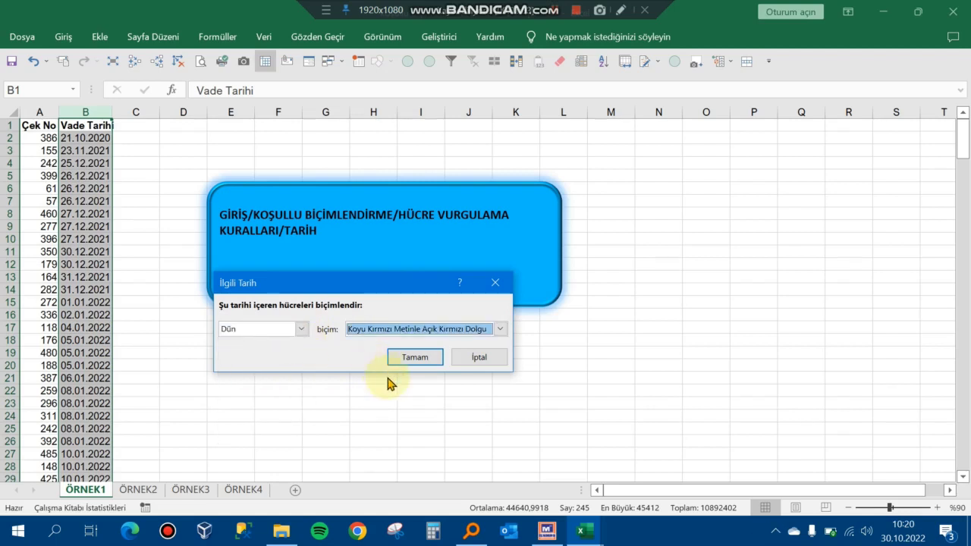
click(501, 331)
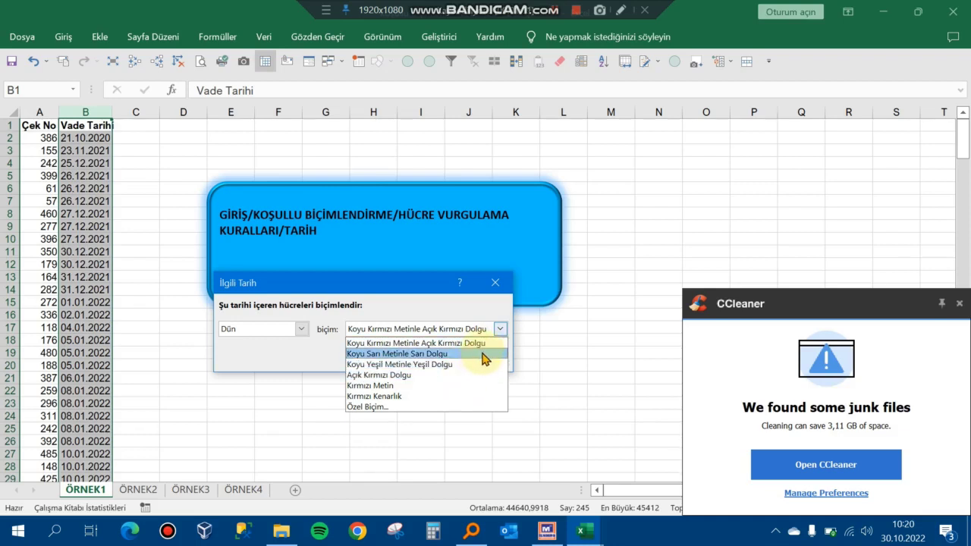
click(959, 306)
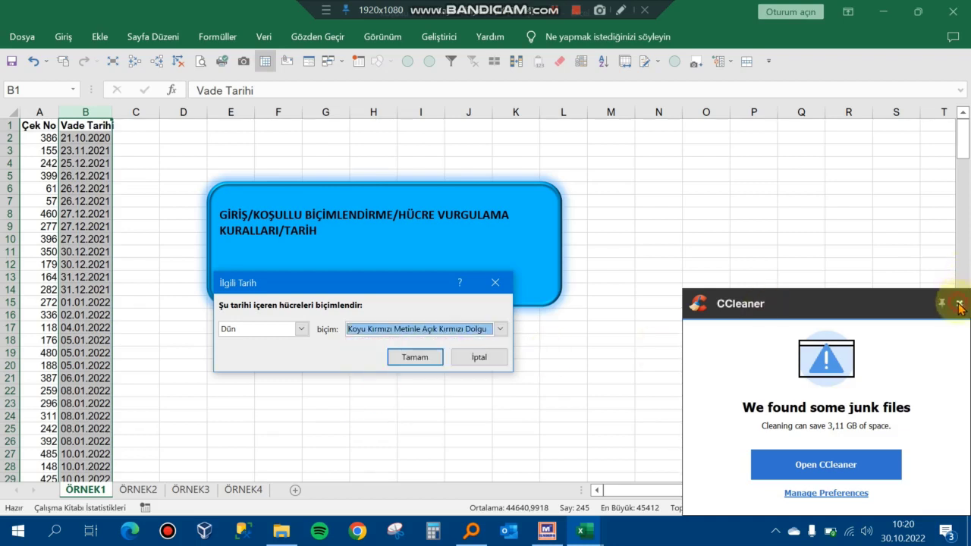
click(505, 330)
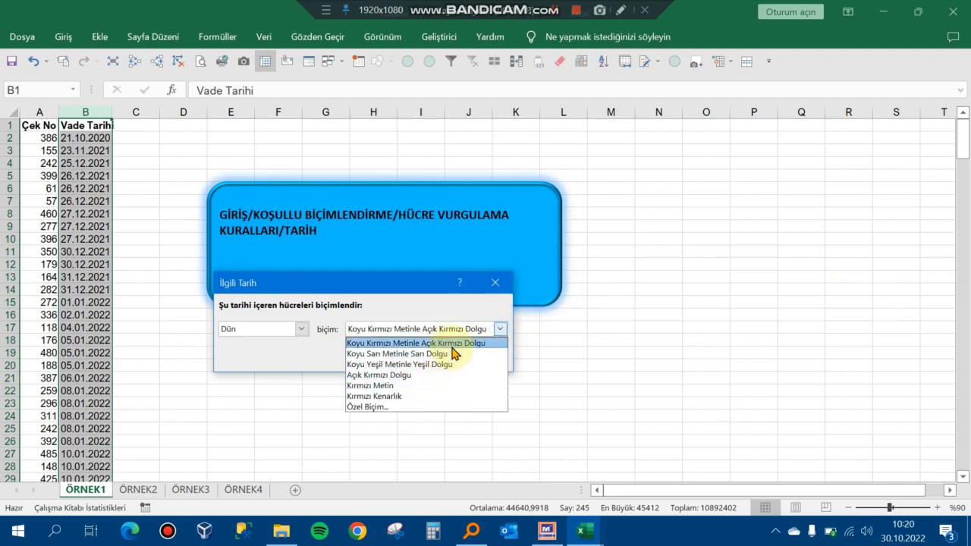
click(453, 343)
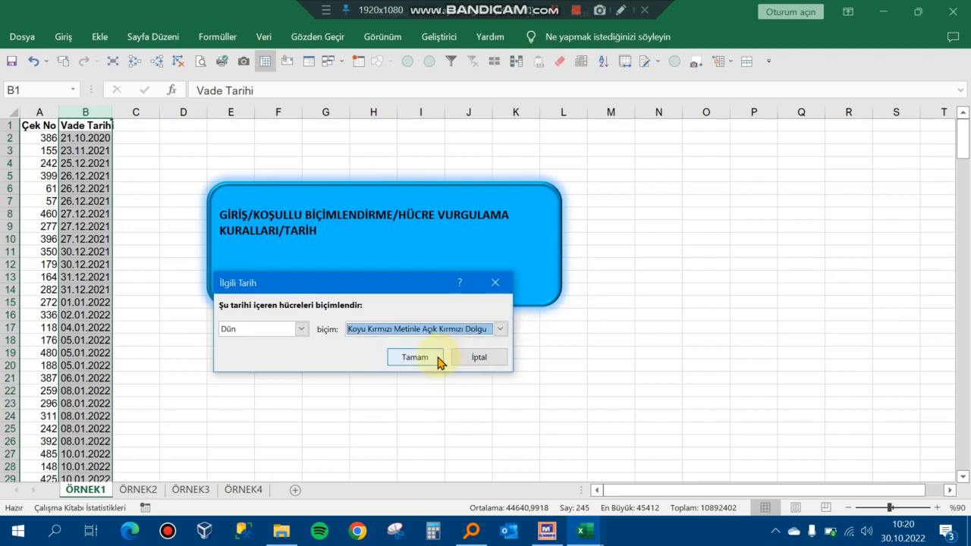
click(439, 359)
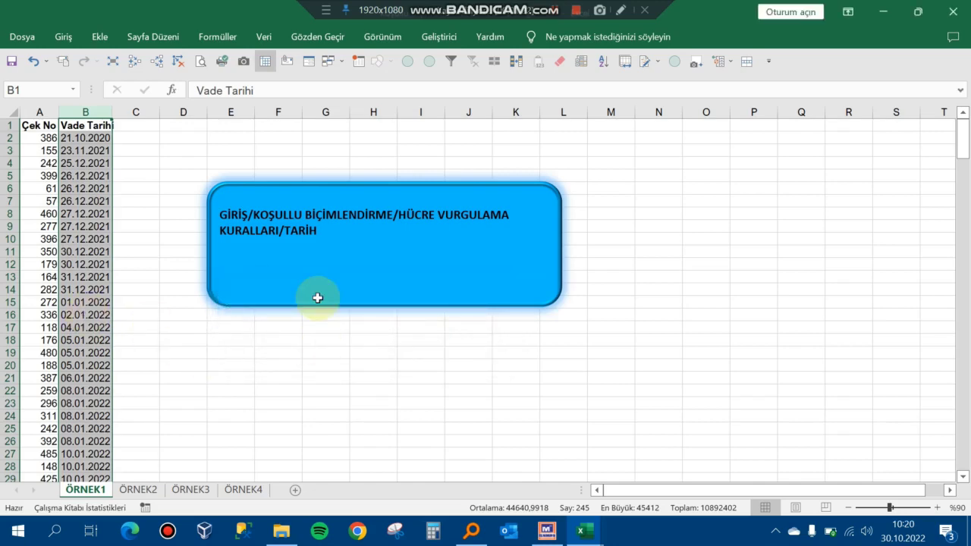
- Change cell B232 to 29.10.2022 to test the highlight rule
mouse_move(965, 150)
mouse_down()
mouse_move(965, 462)
mouse_move(960, 443)
mouse_up()
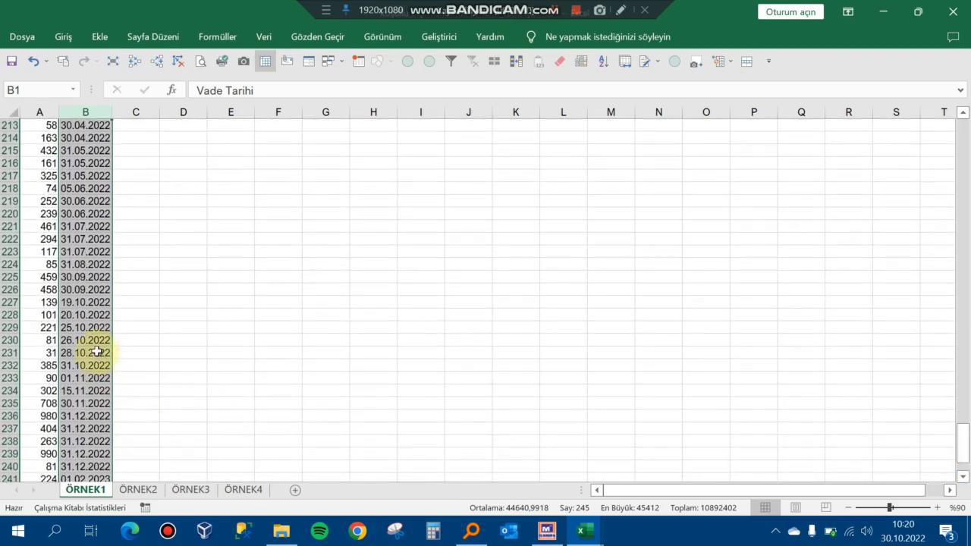
click(93, 352)
key(Down)
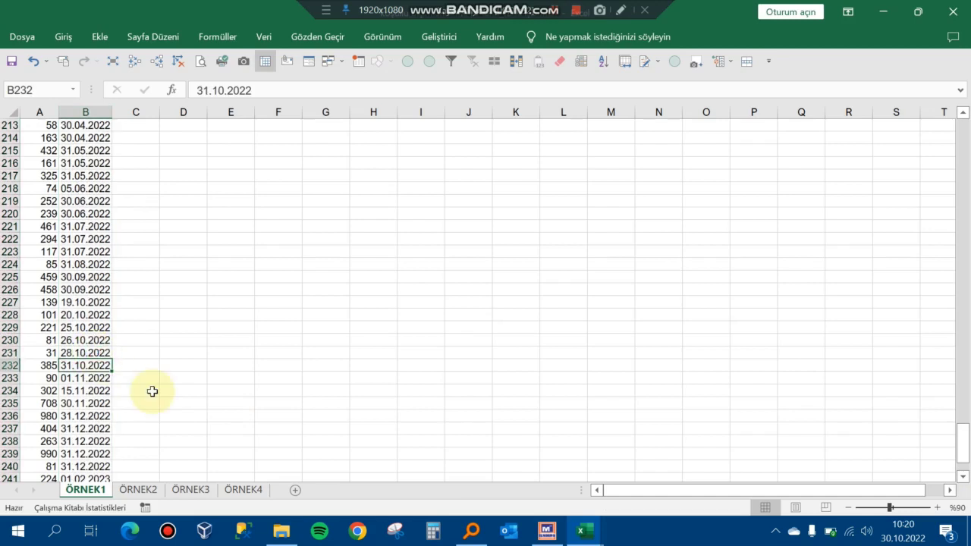
text(29)
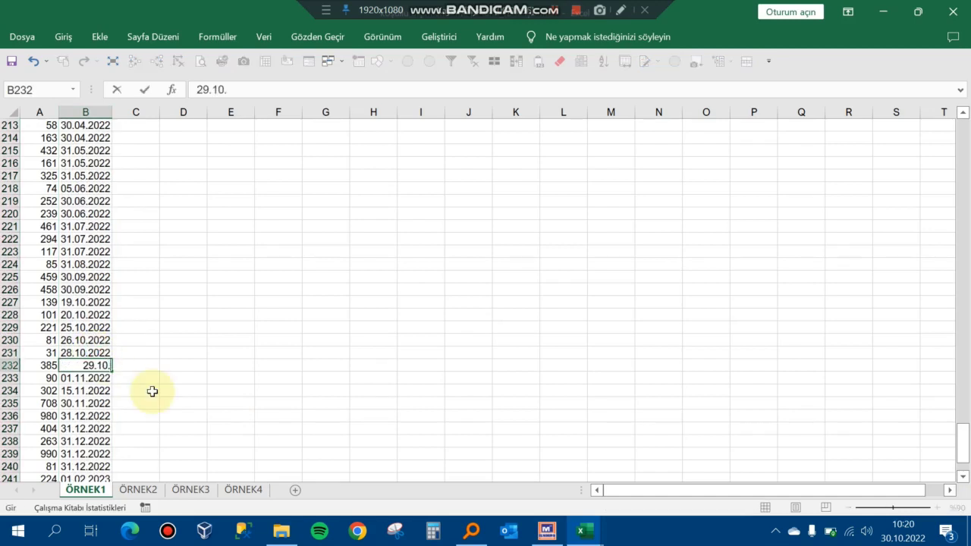
key(Return)
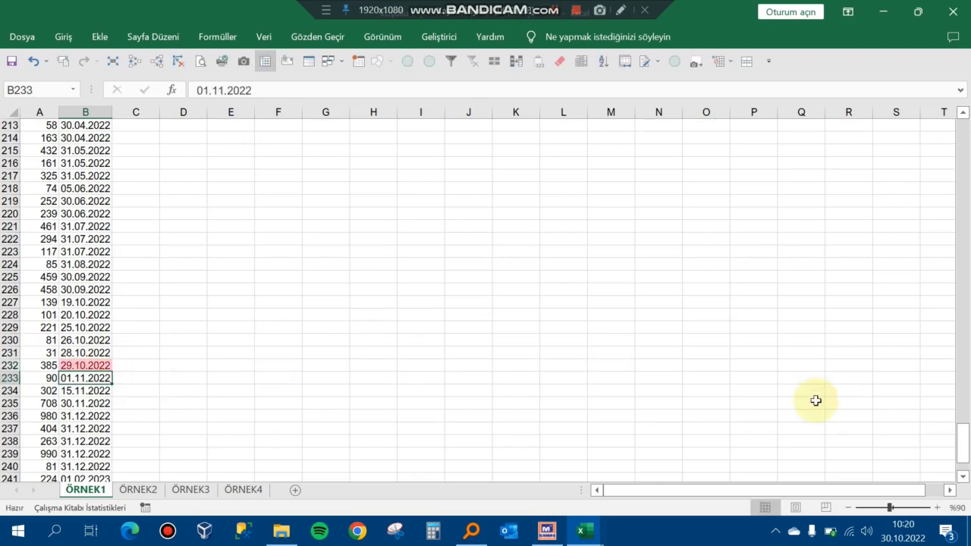
drag(964, 446, 963, 113)
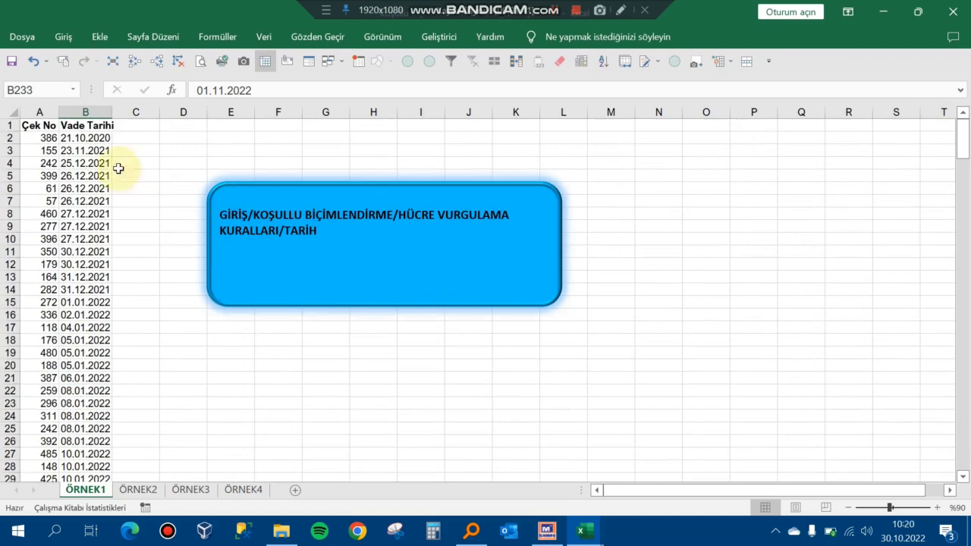
- Open column B's Dün highlight rule for editing in the Conditional Formatting Rules Manager
click(92, 108)
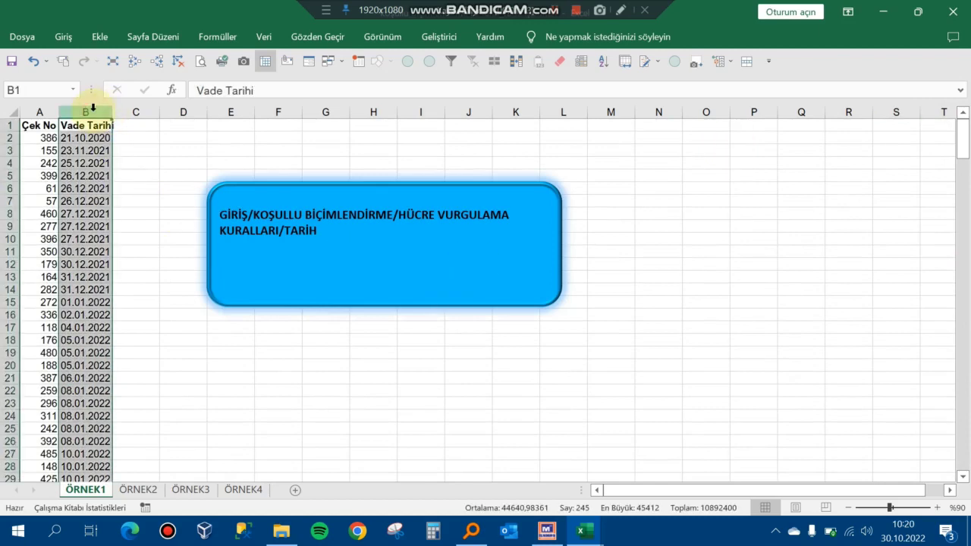
click(62, 39)
click(603, 82)
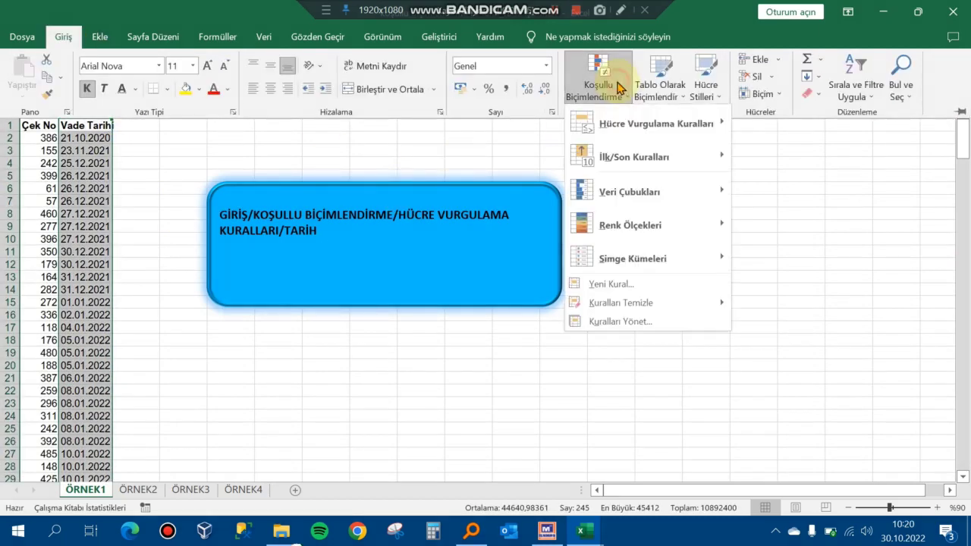
mouse_move(661, 122)
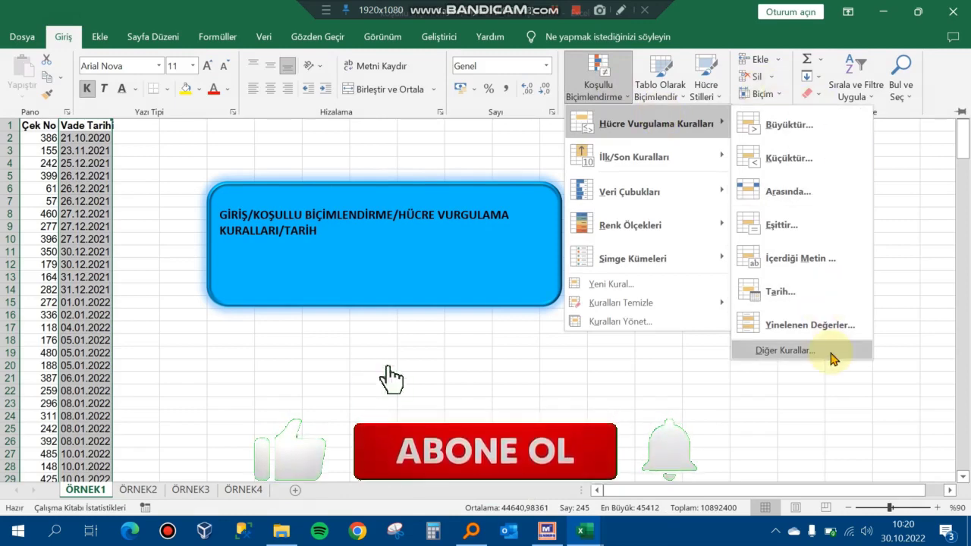
click(674, 321)
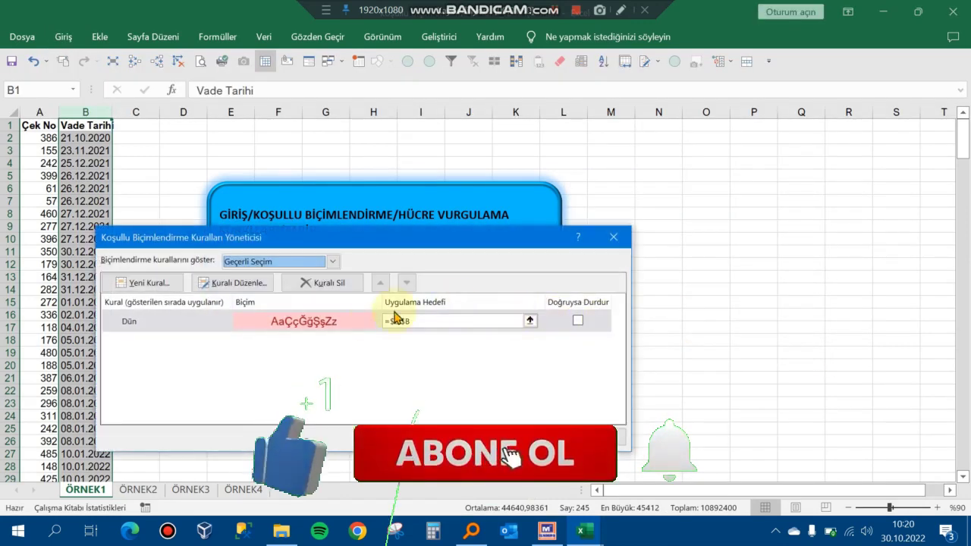
click(324, 323)
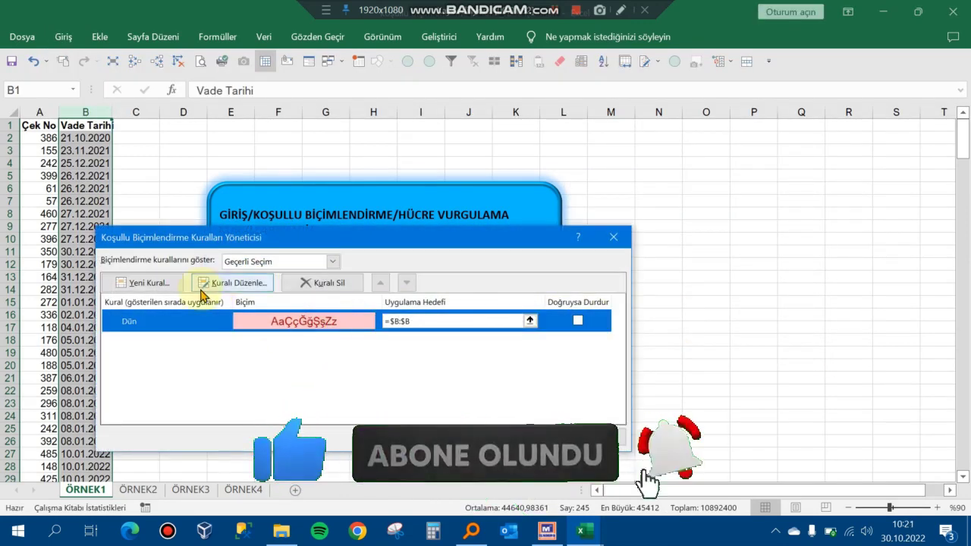
click(250, 285)
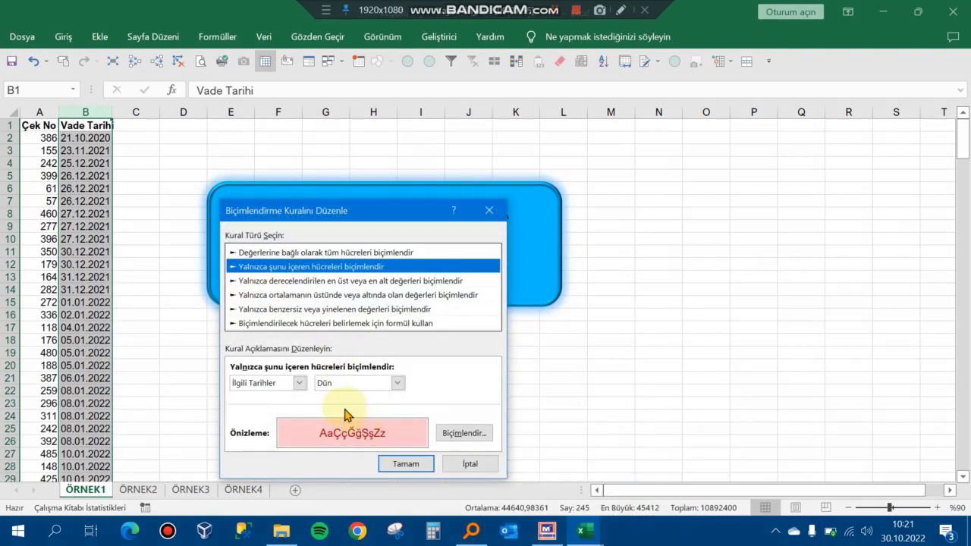
- Switch the rule's date condition to Bugün and apply it
click(399, 384)
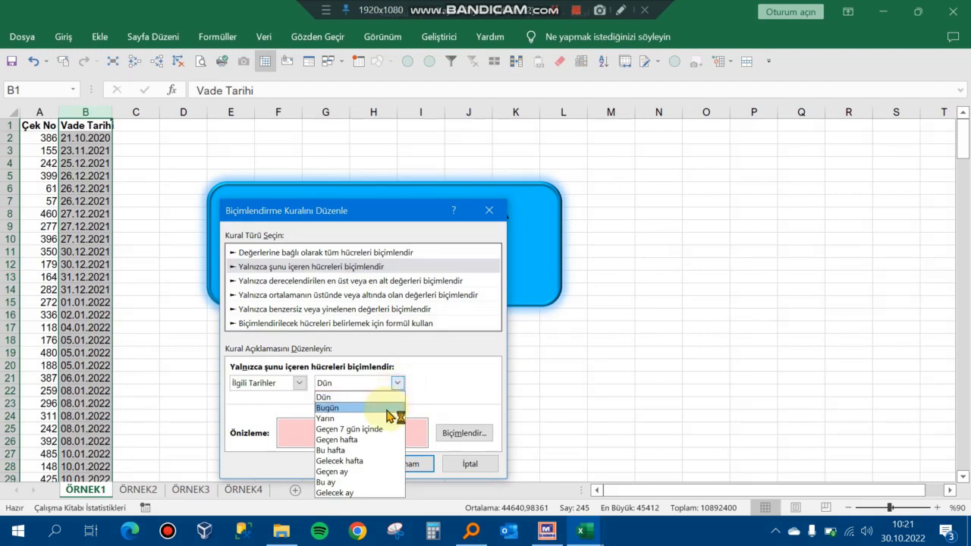
click(387, 408)
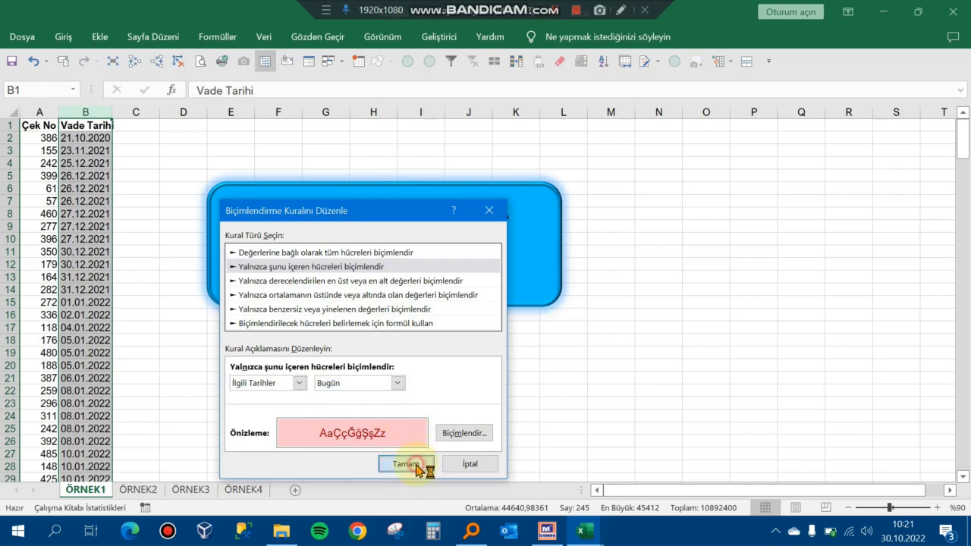
click(421, 463)
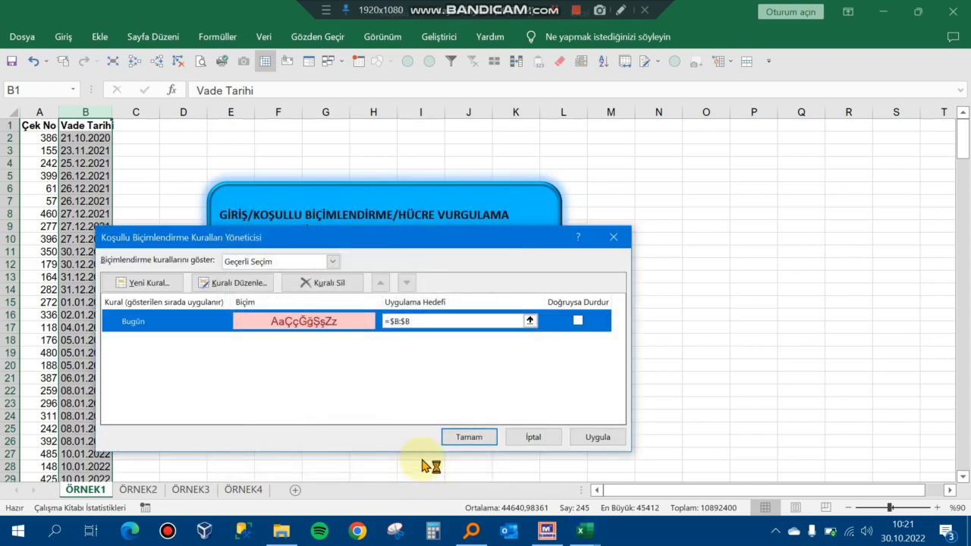
click(604, 441)
click(485, 438)
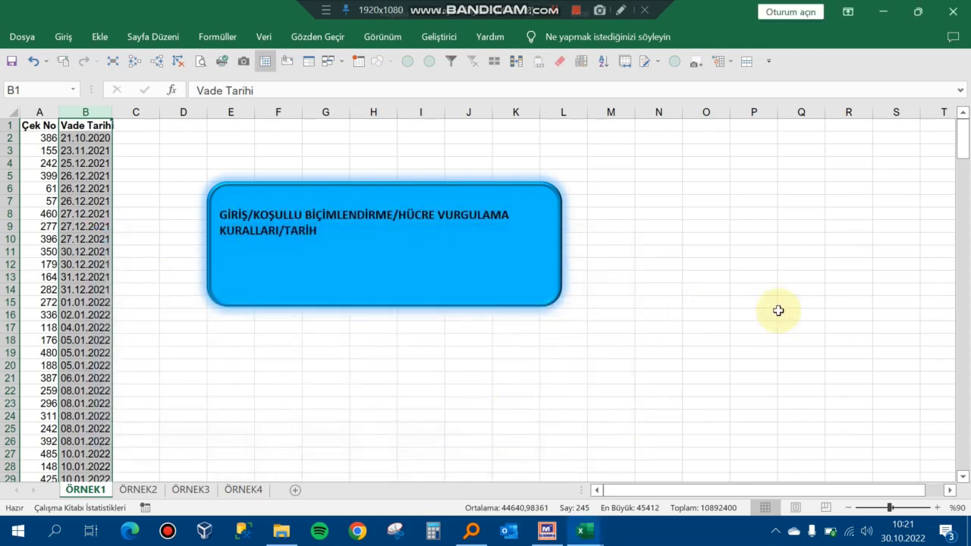
- Set cells B233, B234 and B238 to 30.10.2022 to test the Bugün rule
drag(963, 137, 965, 497)
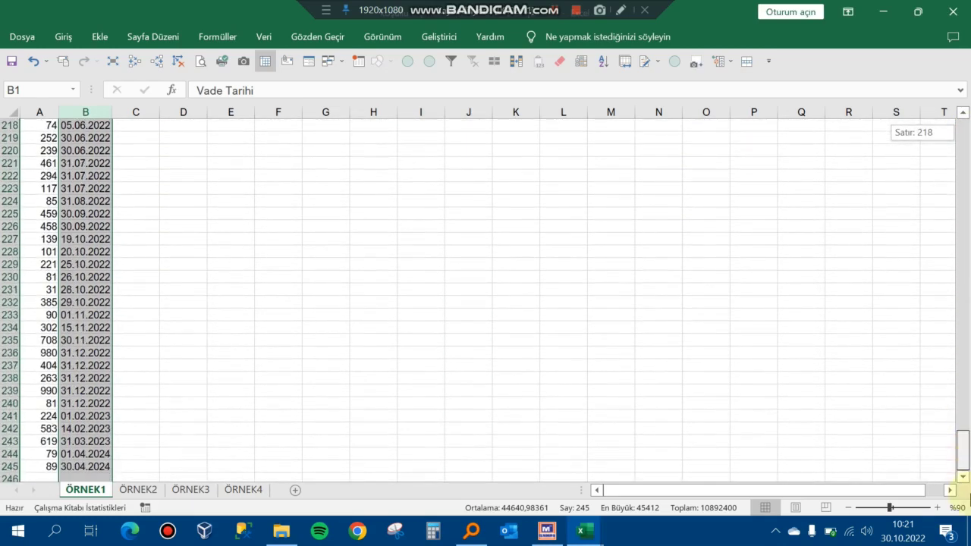
click(70, 314)
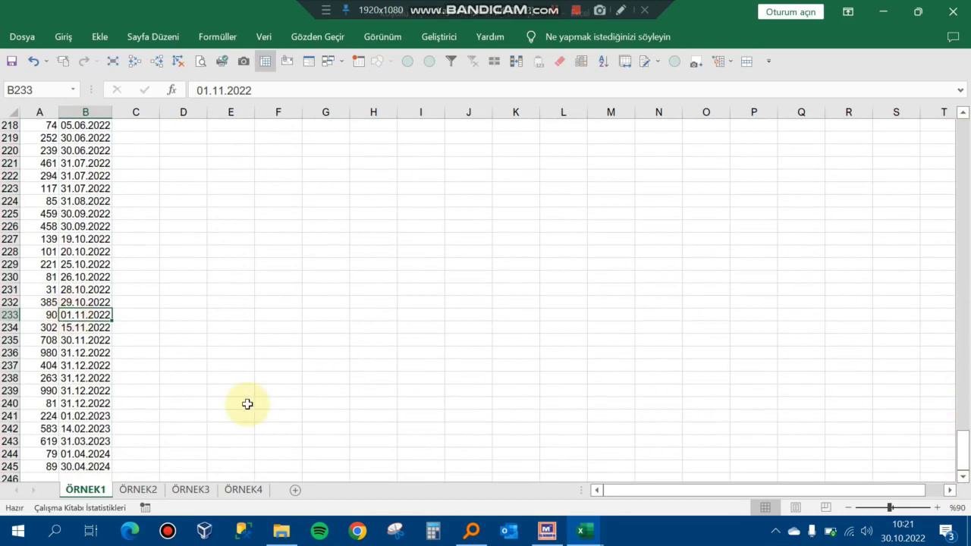
key(F2)
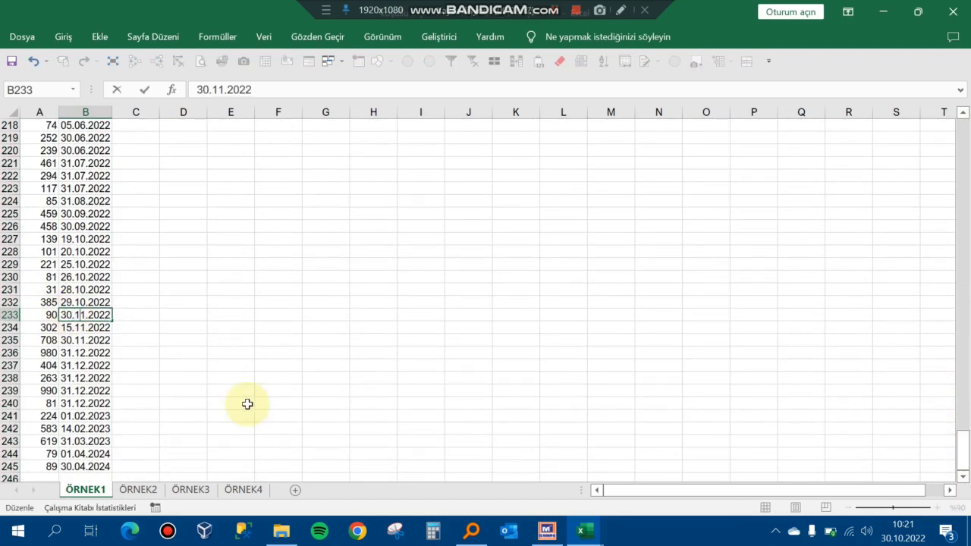
text(0)
key(Return)
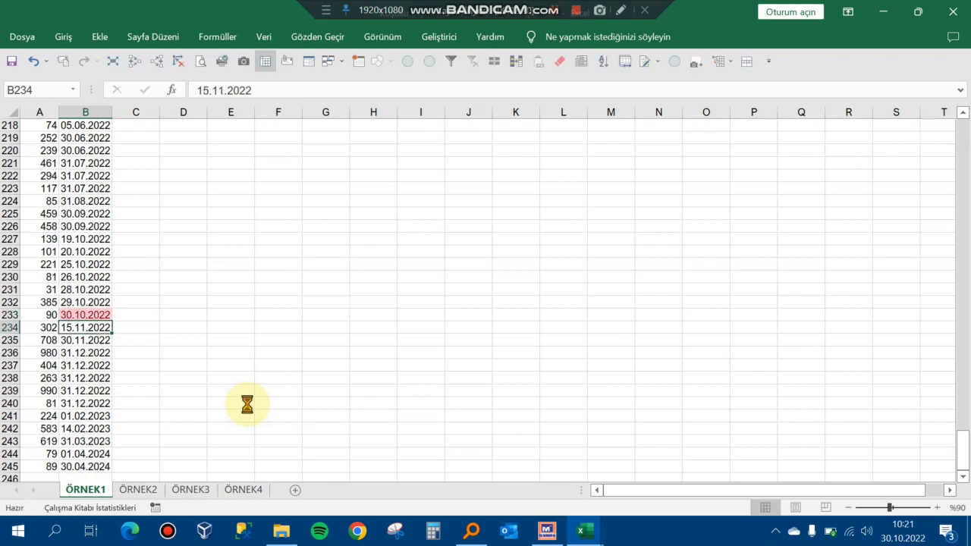
key(ctrl+d)
key(Down)
key(Down)
key(Down)
key(Down)
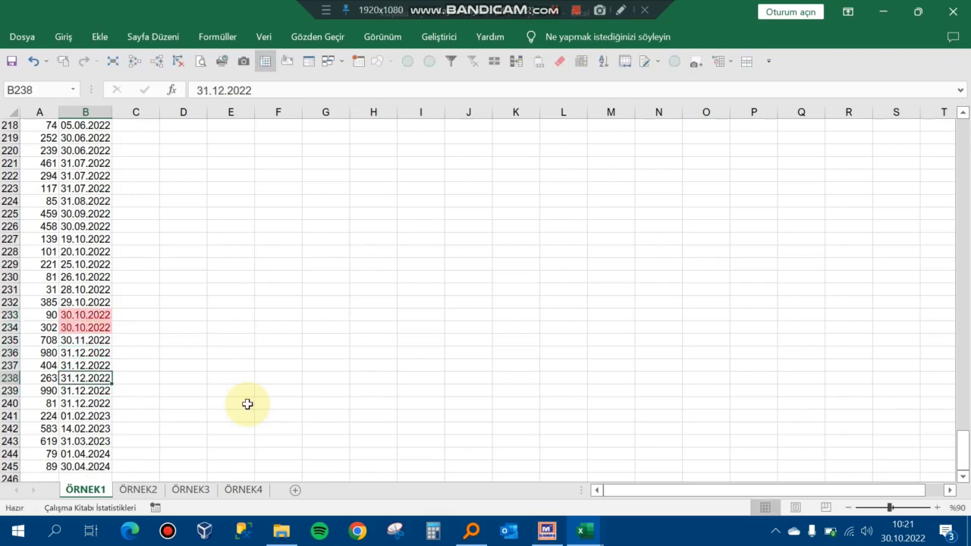
key(Up)
text(30.10.2022)
key(Return)
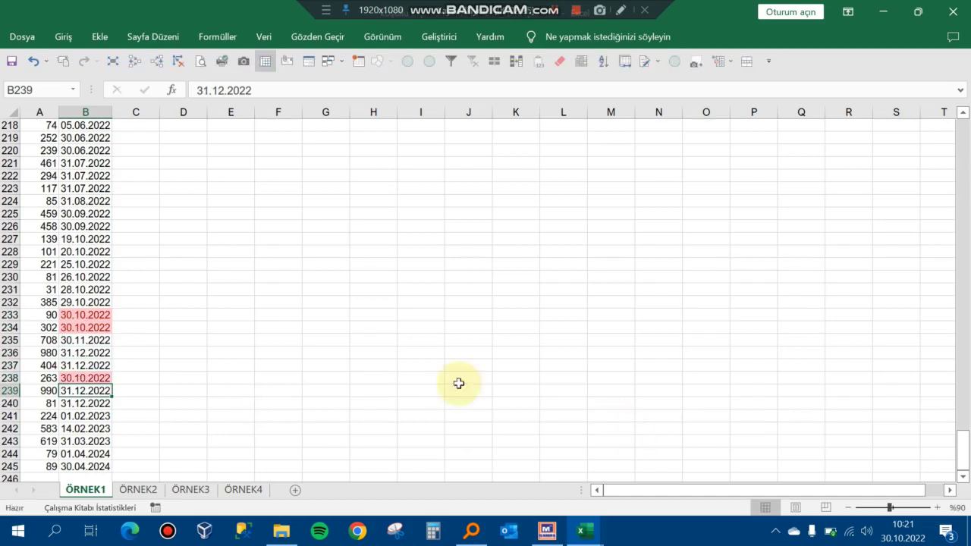
click(89, 199)
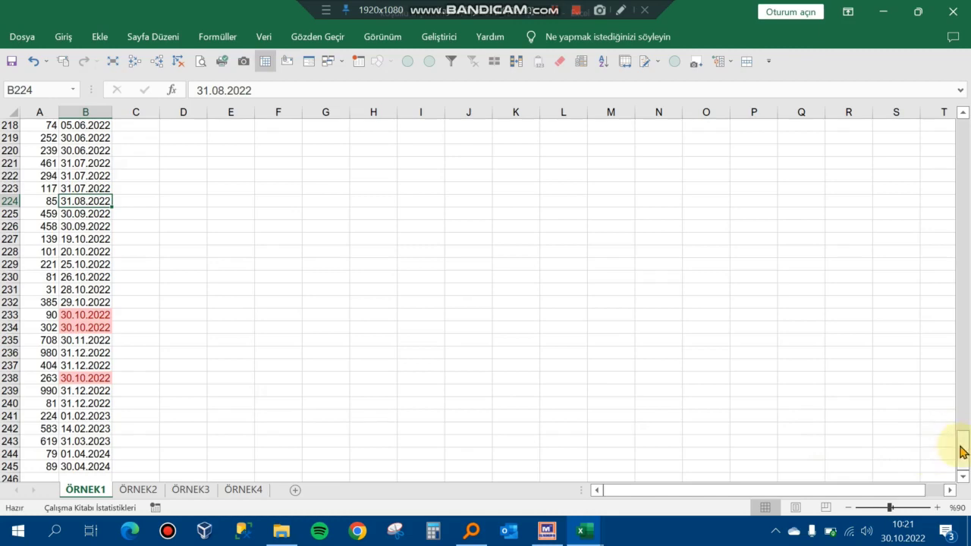
drag(961, 449, 957, 106)
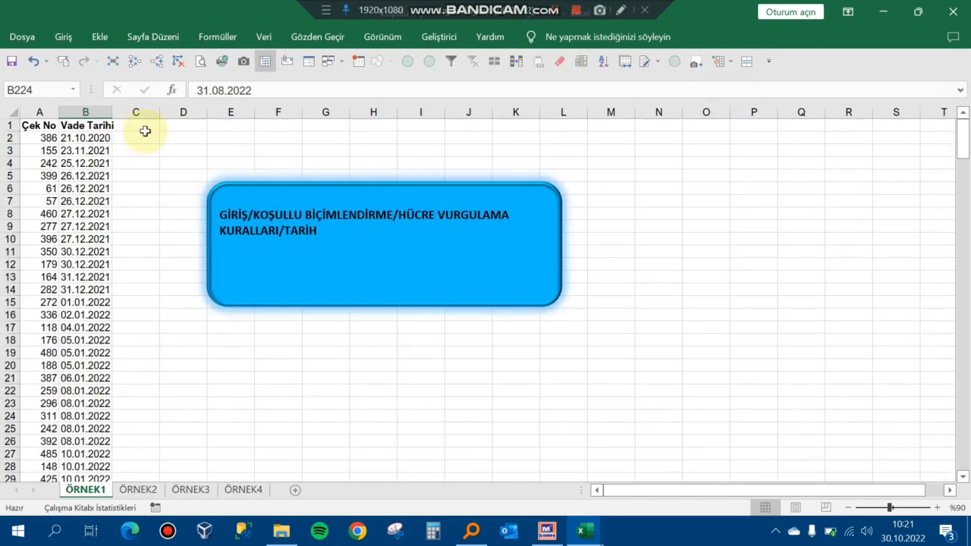
- Add an A Date Occurring rule on column B highlighting Sonraki hafta dates in light red
click(87, 112)
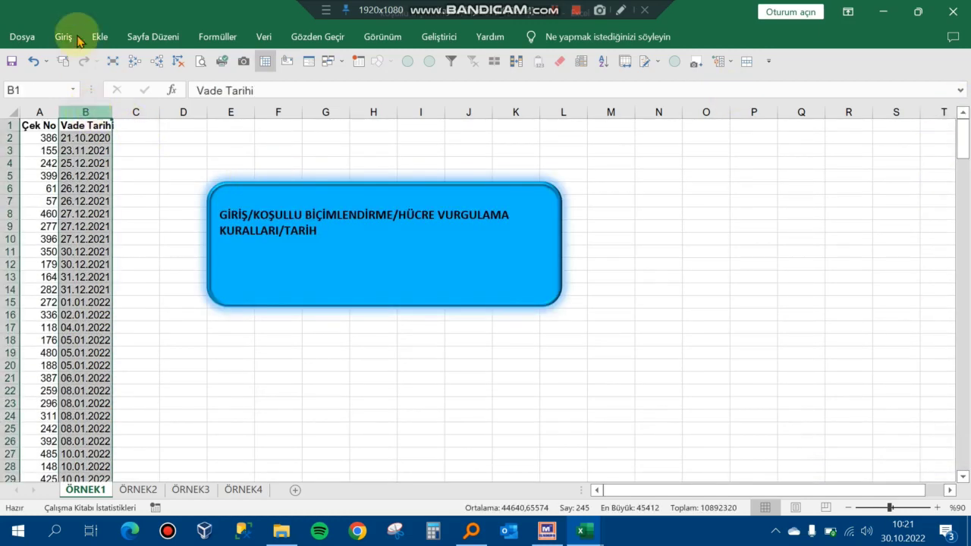
click(55, 44)
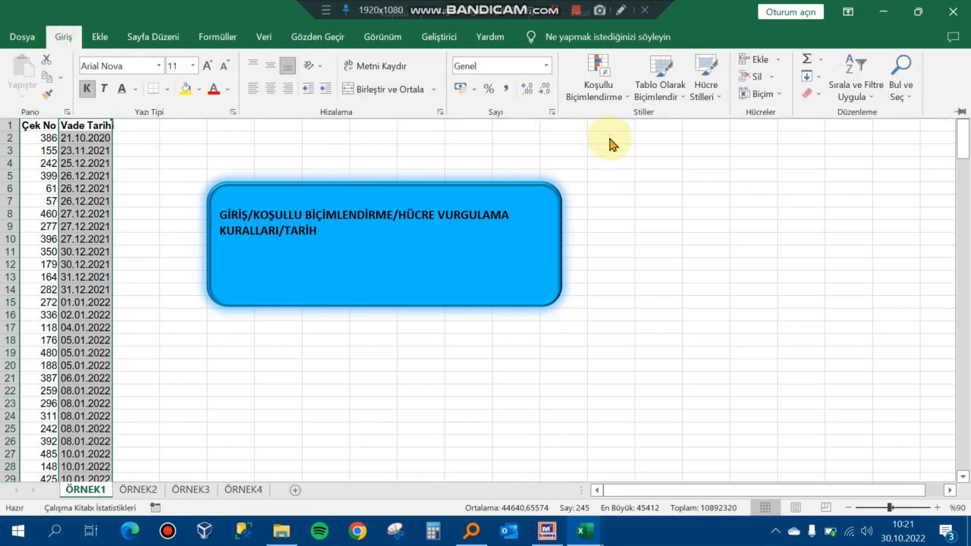
click(619, 93)
mouse_move(645, 124)
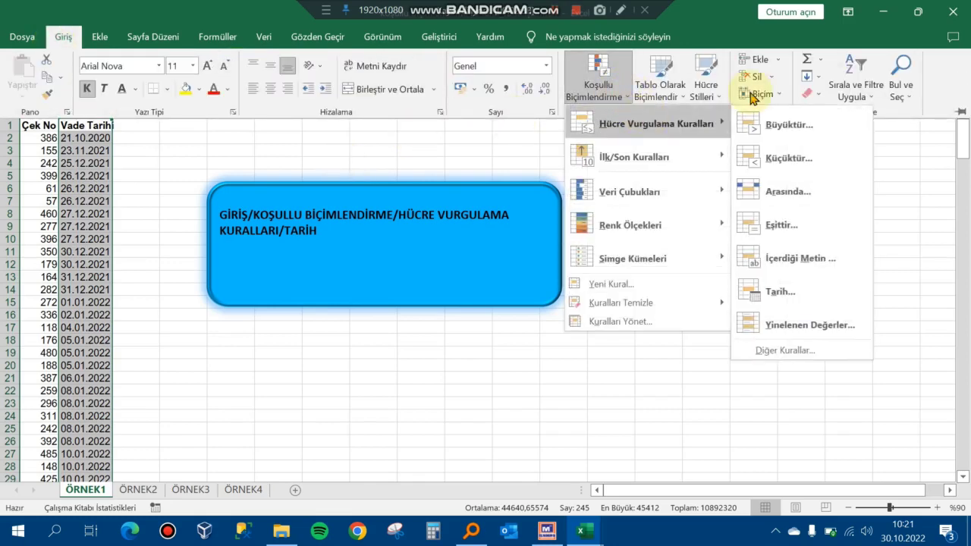
click(826, 296)
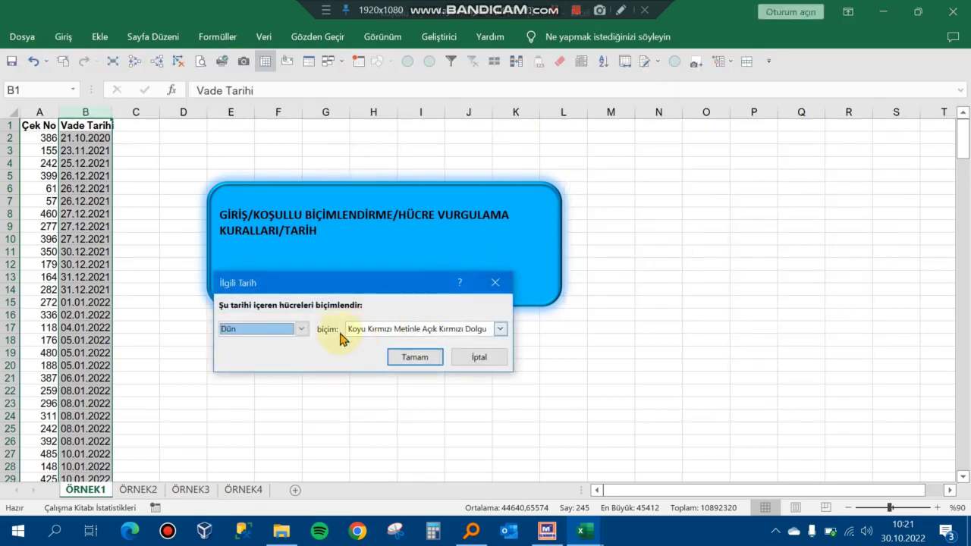
click(302, 329)
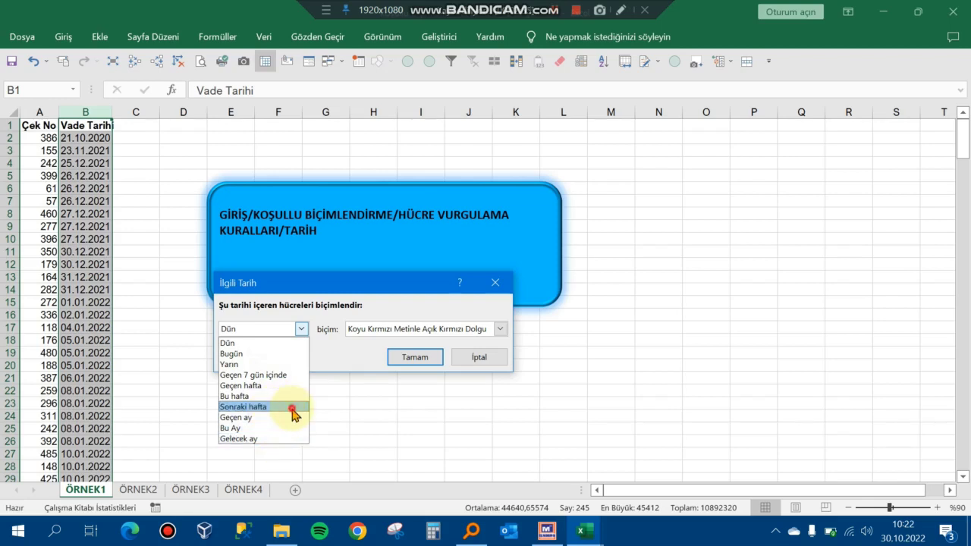
click(292, 409)
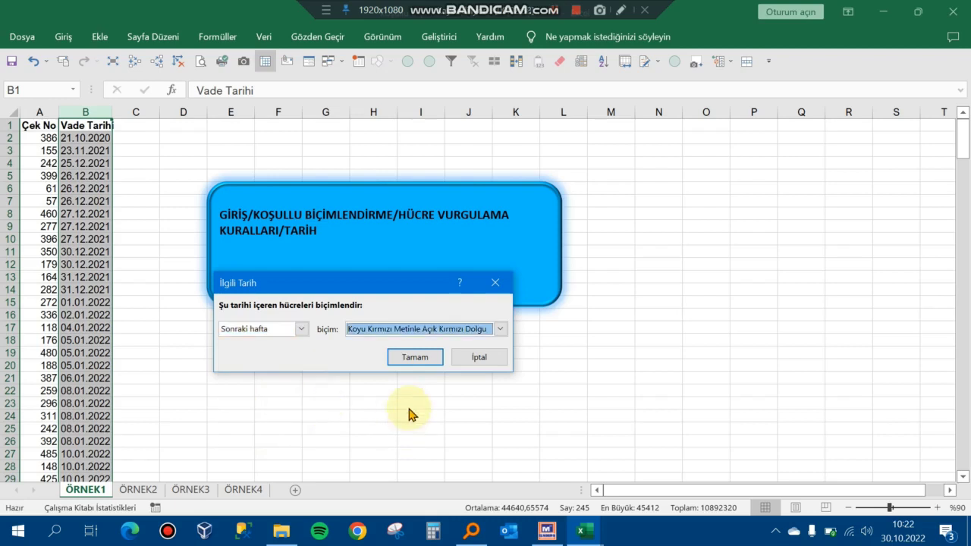
click(418, 361)
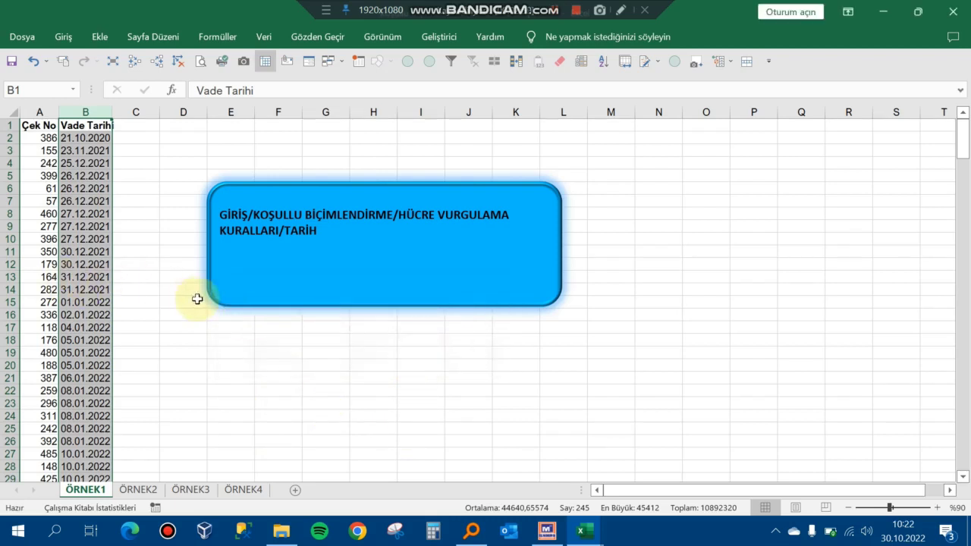
- Remove all conditional formatting with Tüm Sayfadan Kuralları Temizle
drag(966, 143, 963, 458)
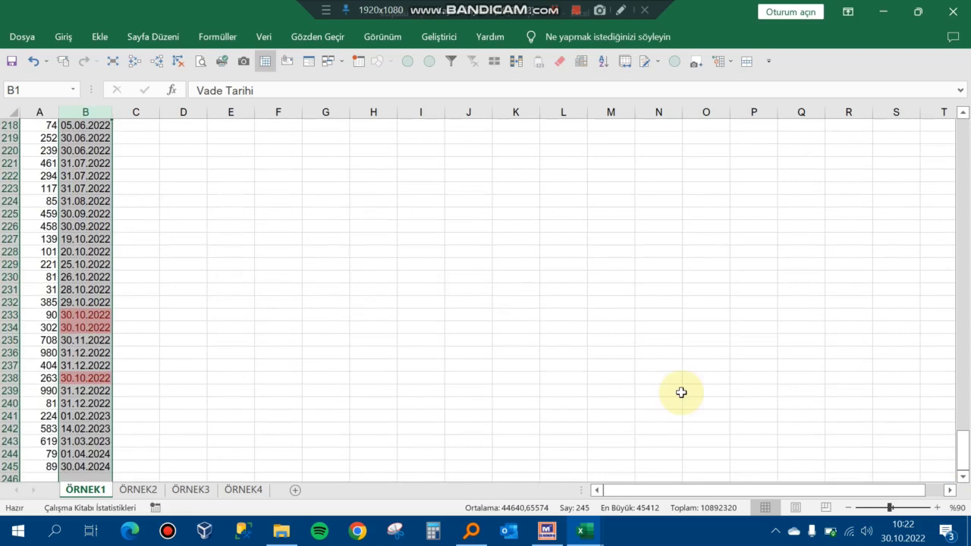
click(62, 38)
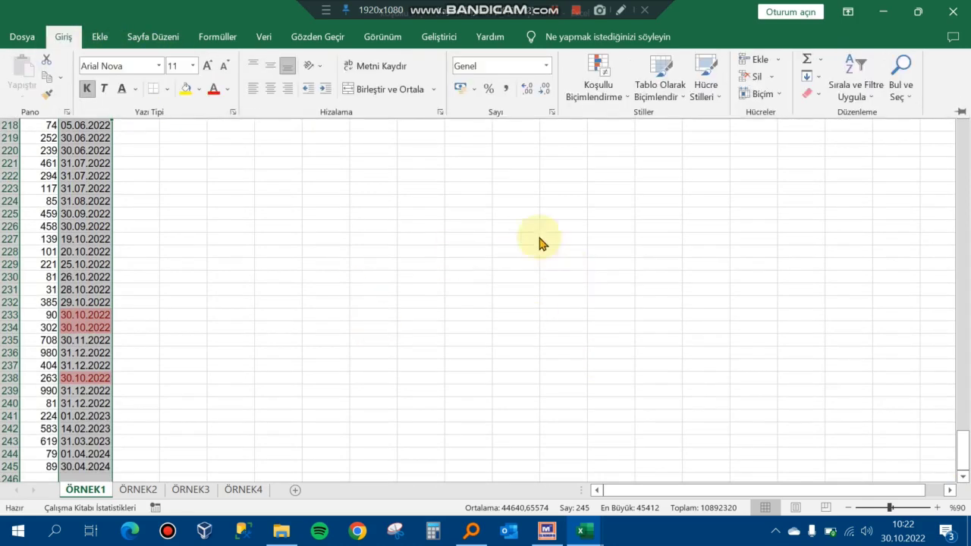
click(626, 88)
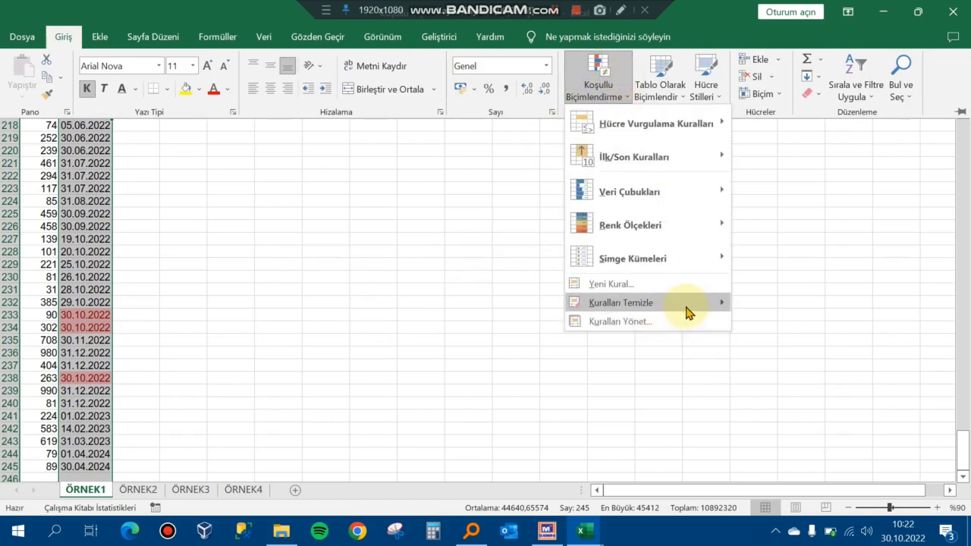
mouse_move(688, 312)
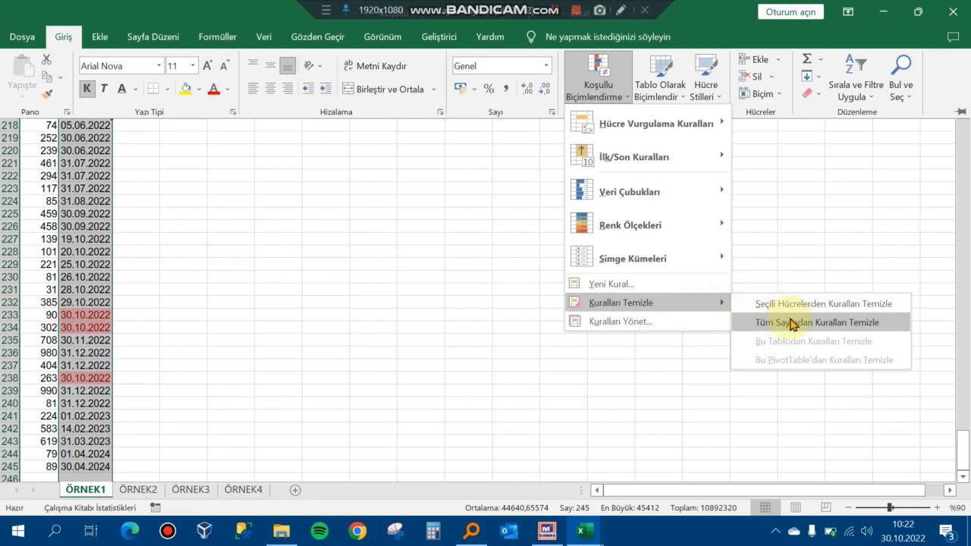
click(819, 305)
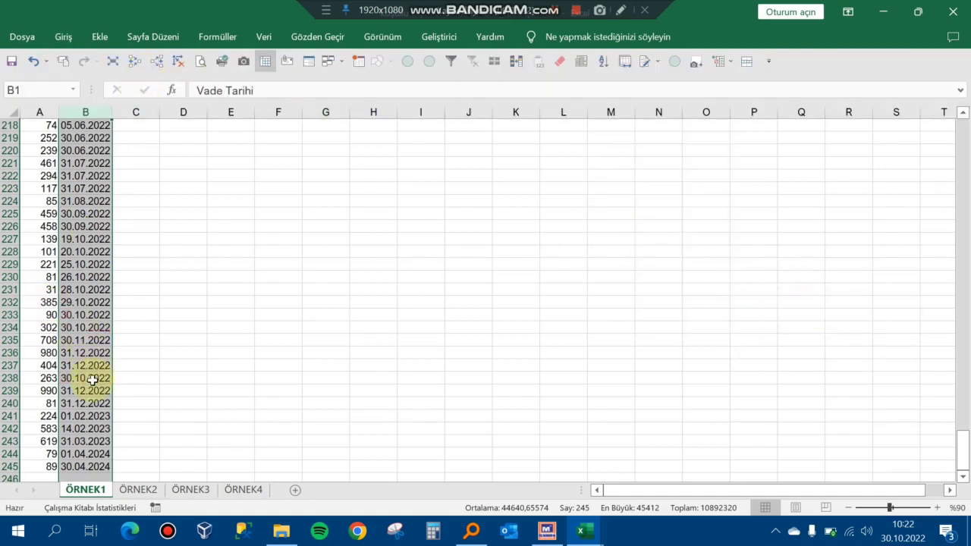
- Correct B236 from 04.12.2022 to 04.11.2022, keeping B235 at 03.11.2022
double_click(97, 341)
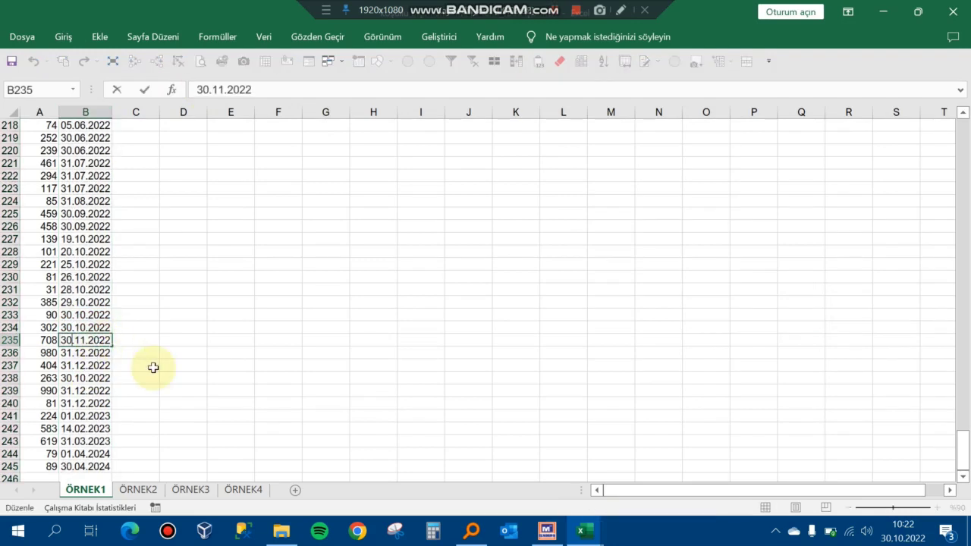
text(0)
key(Down)
key(F2)
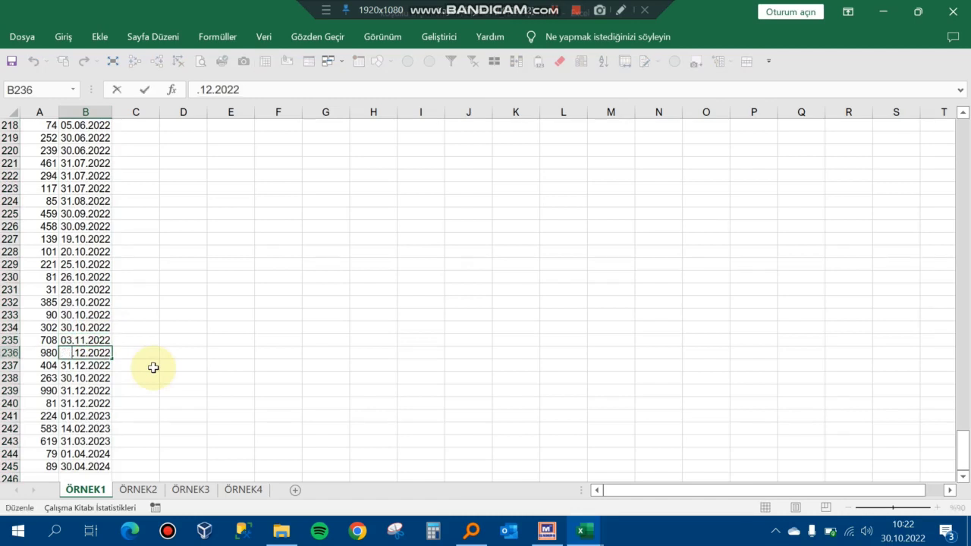
text(04)
key(Return)
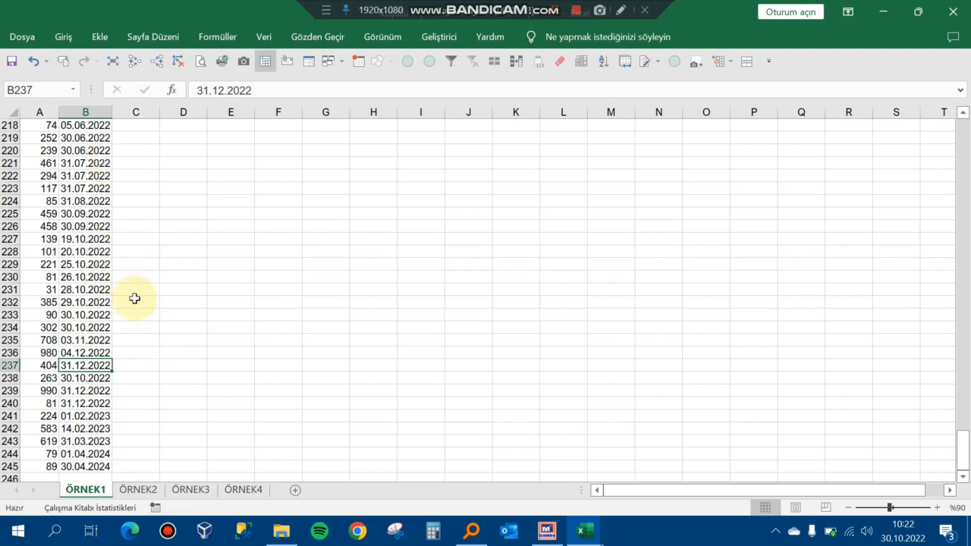
key(Up)
key(F2)
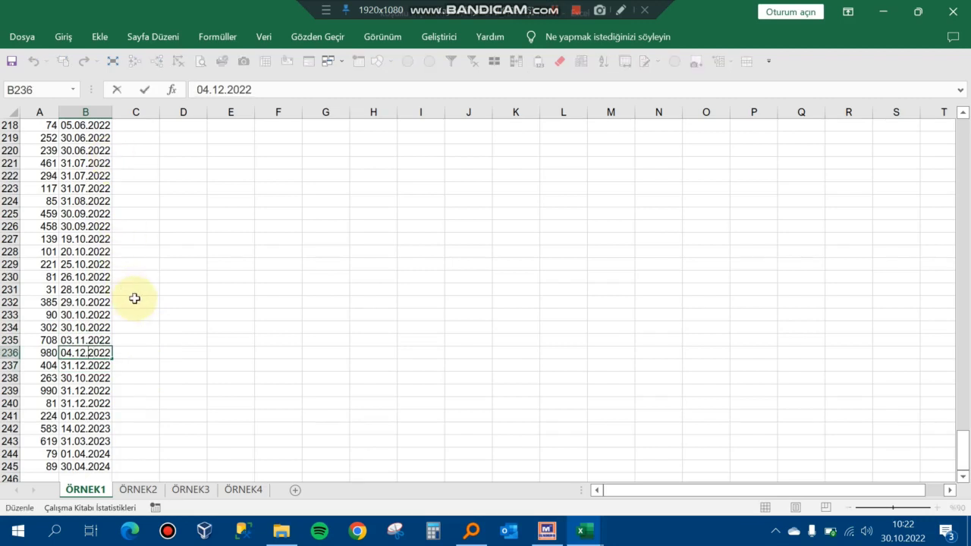
text(1)
key(Return)
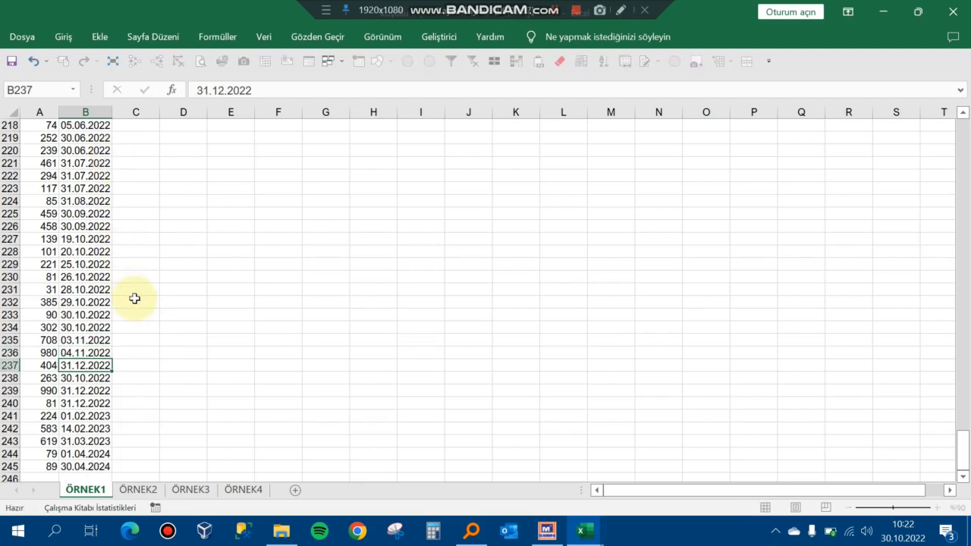
- Apply a Sonraki hafta Tarih rule with Koyu Kırmızı Metinle Açık Kırmızı Dolgu to column B
click(98, 111)
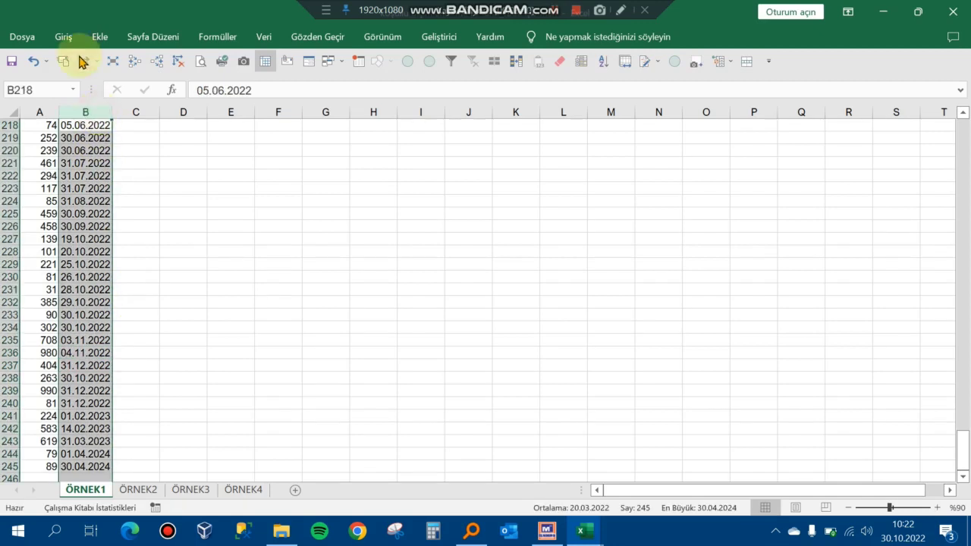
click(64, 36)
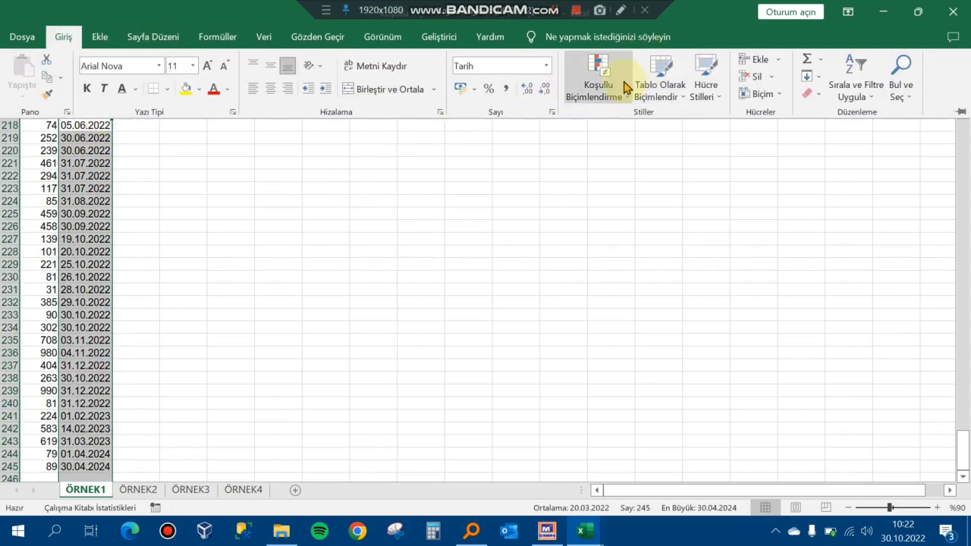
click(625, 85)
mouse_move(679, 119)
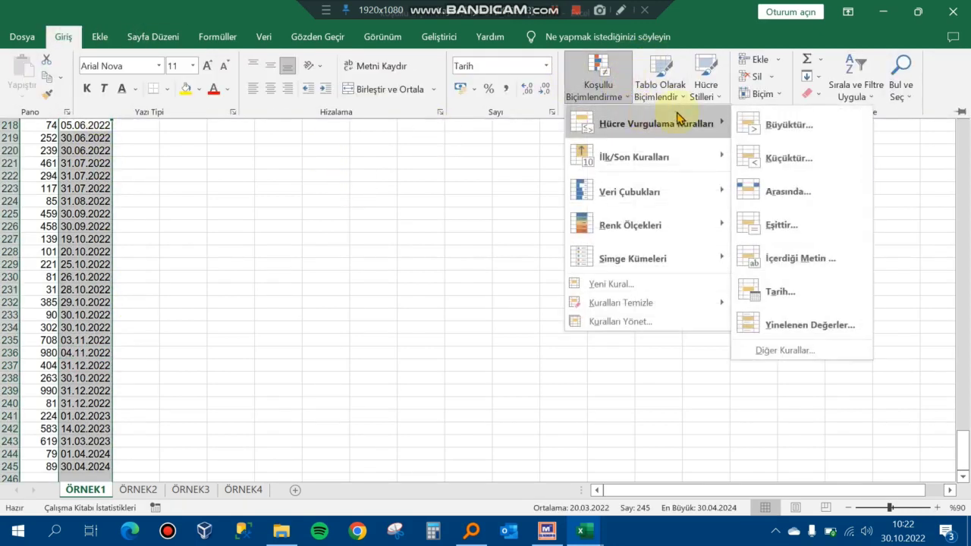
click(816, 283)
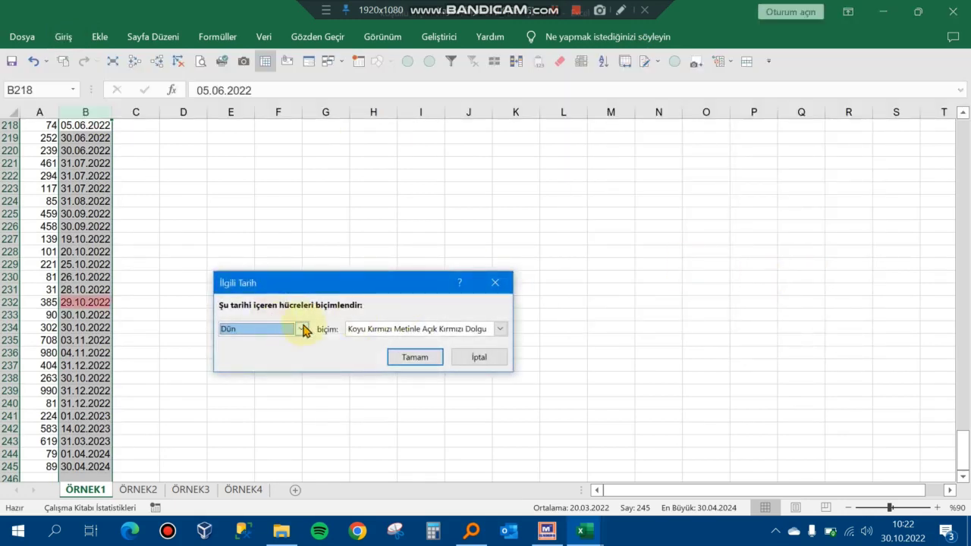
click(301, 329)
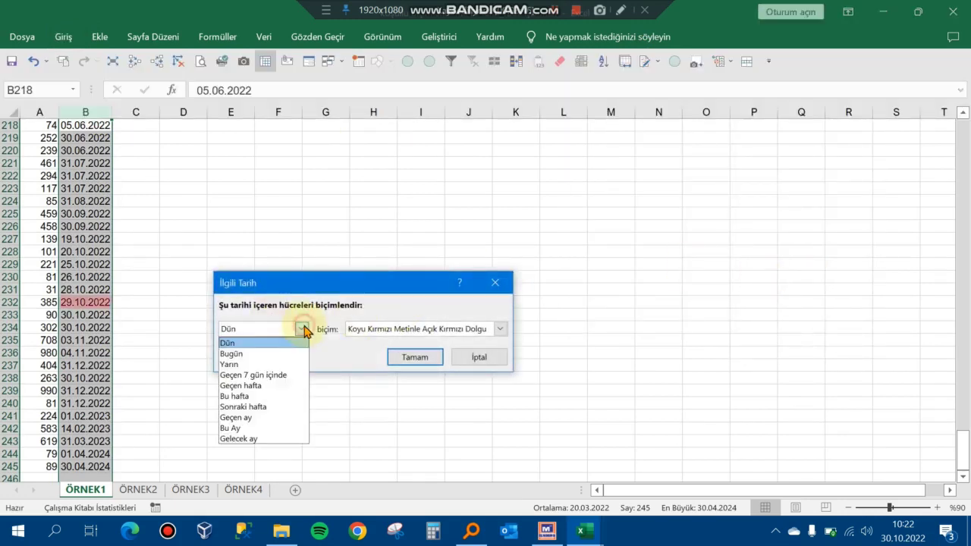
click(288, 407)
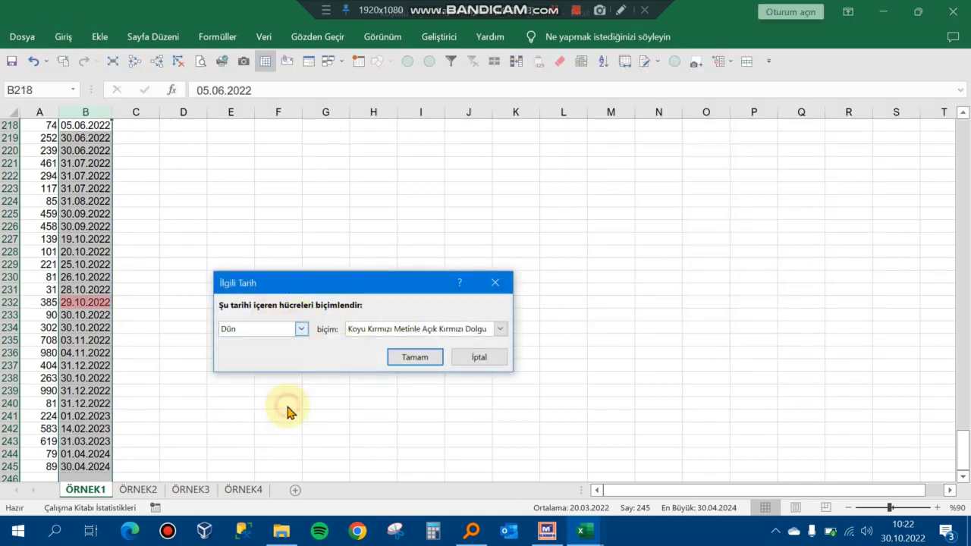
click(415, 358)
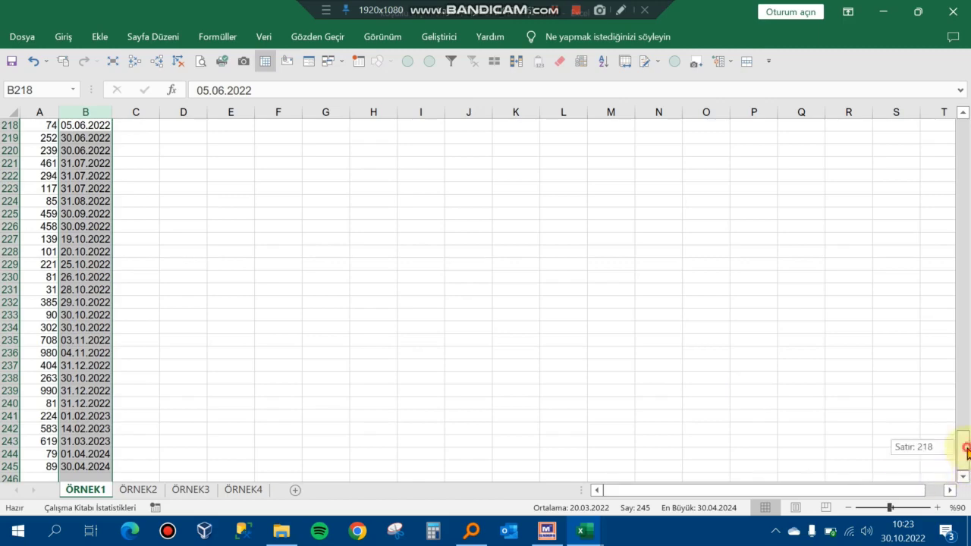
- Check today's date on the taskbar calendar
mouse_move(966, 449)
mouse_down()
mouse_move(944, 274)
mouse_move(962, 457)
mouse_move(964, 436)
mouse_up()
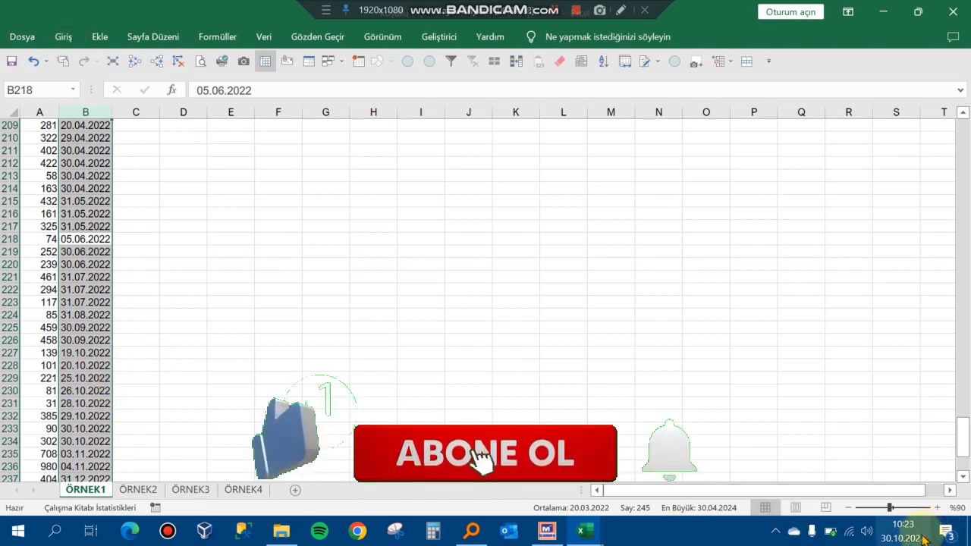
click(899, 529)
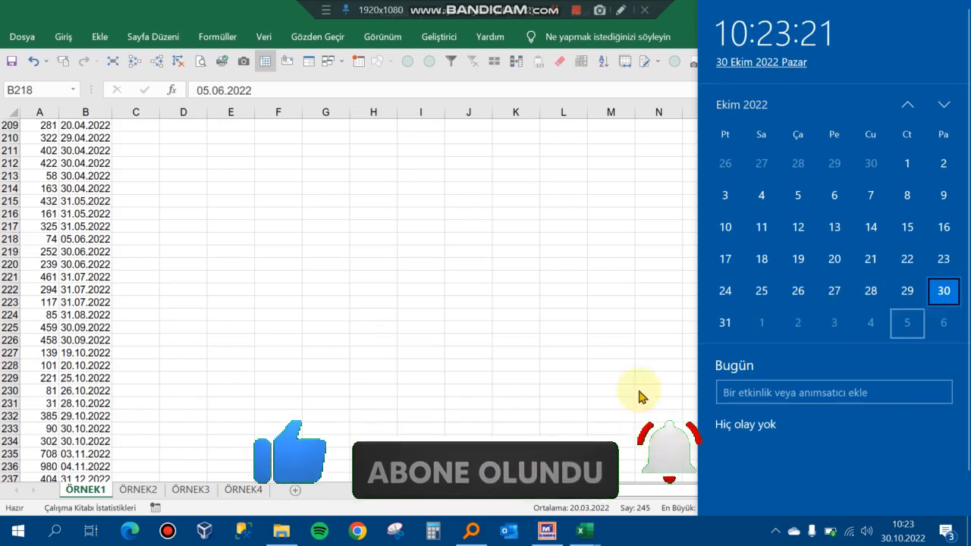
click(531, 383)
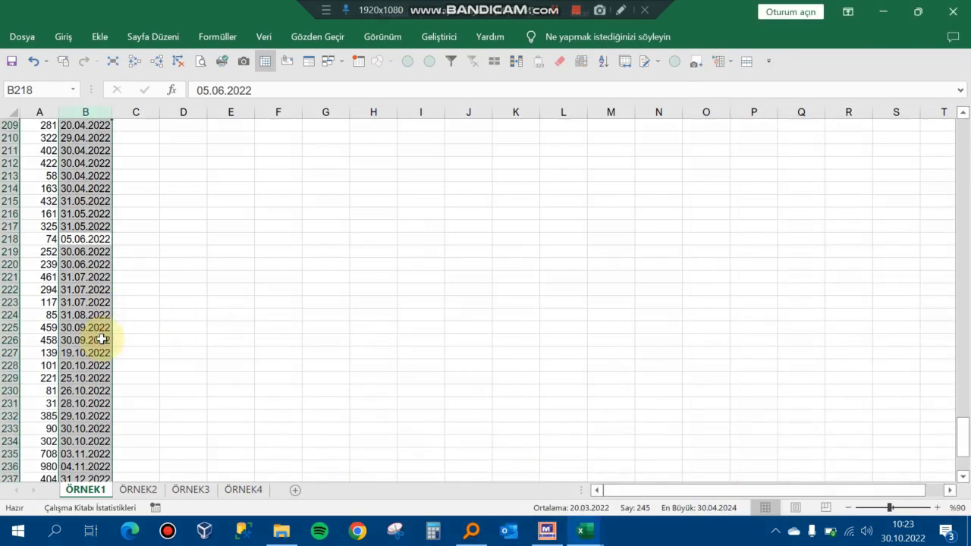
- Enter 12.11.2022 in cell B224 to see the next-week highlight
click(99, 316)
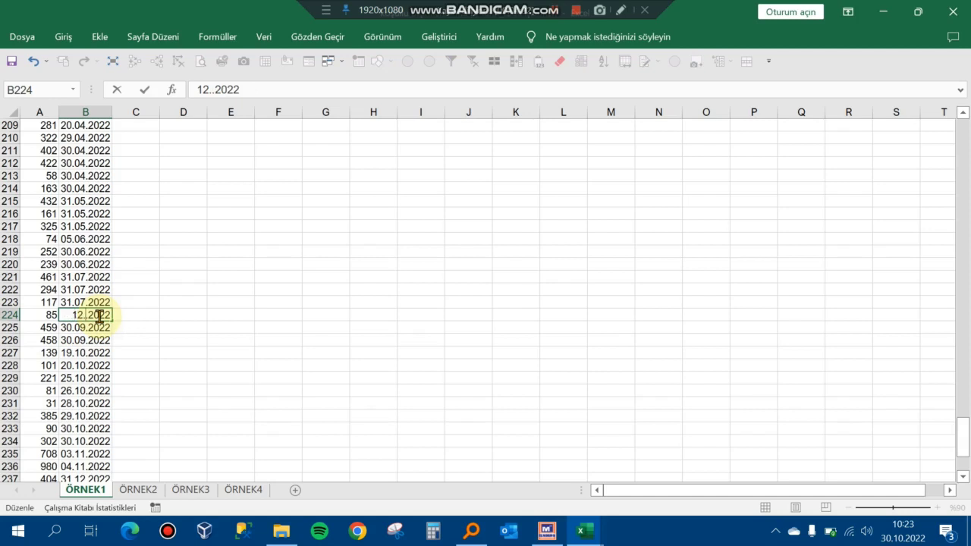
text(11)
key(Return)
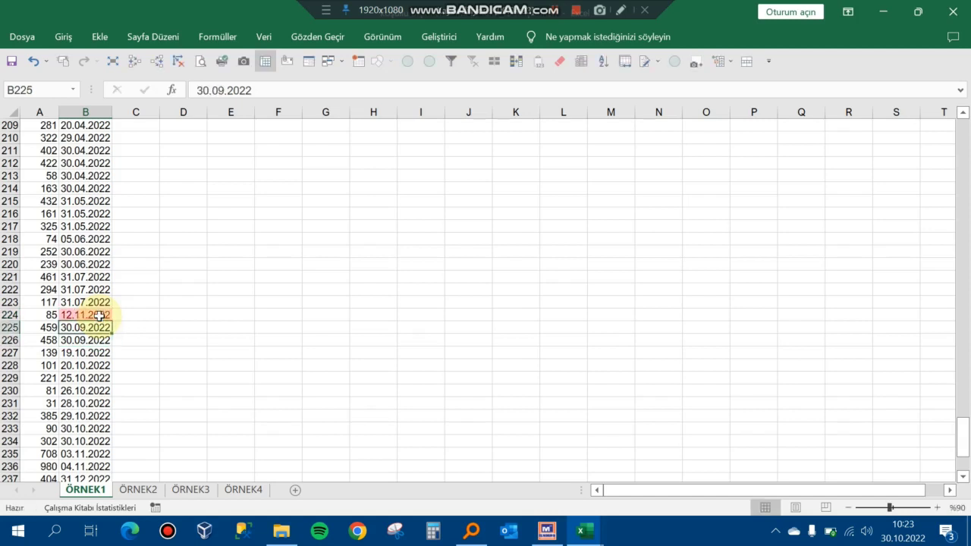
click(95, 303)
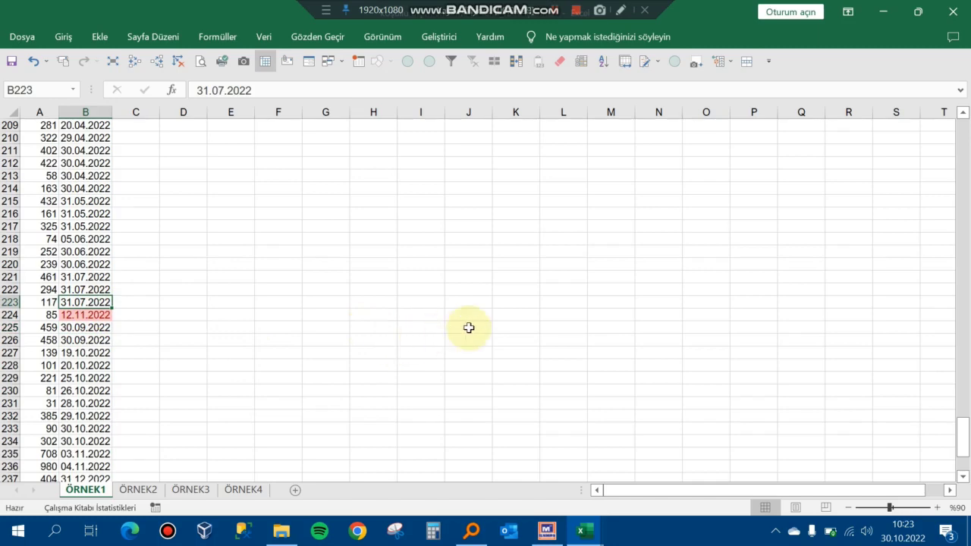
- Switch to the ÖRNEK2 sheet and select an empty cell below the table
click(138, 490)
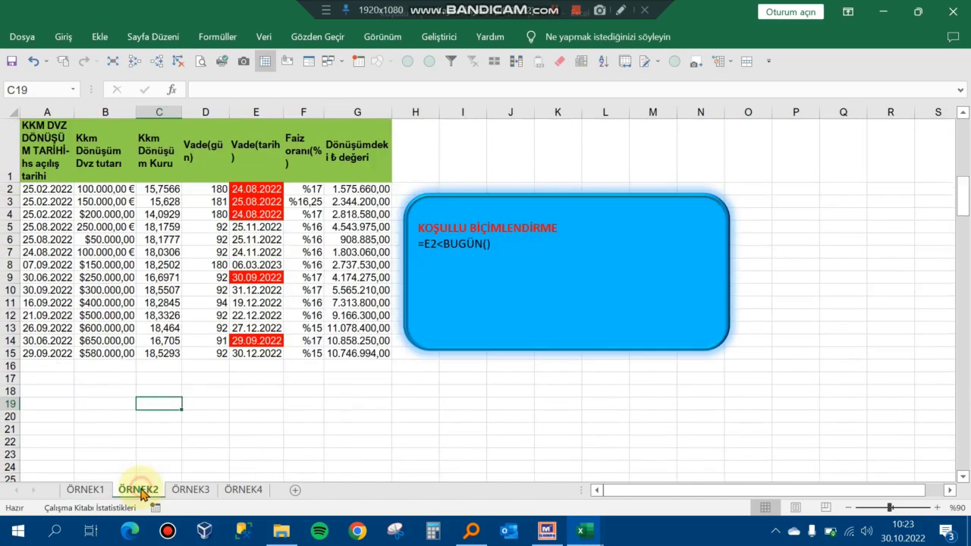
click(420, 452)
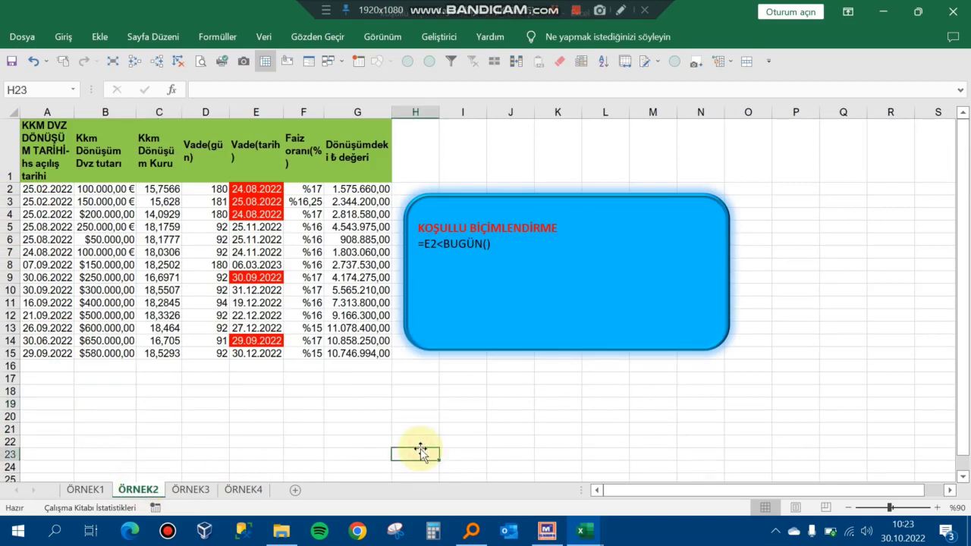
key(XF86AudioRaiseVolume)
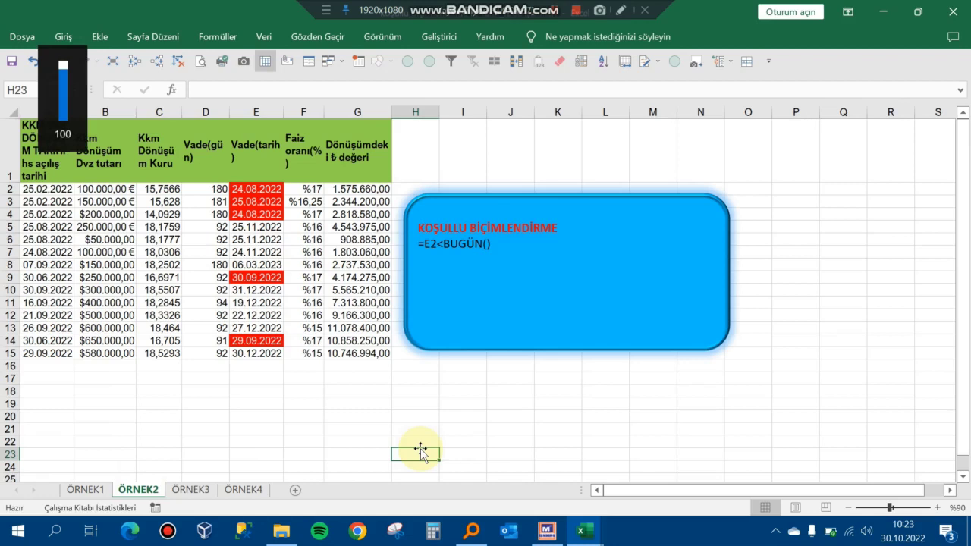
click(356, 415)
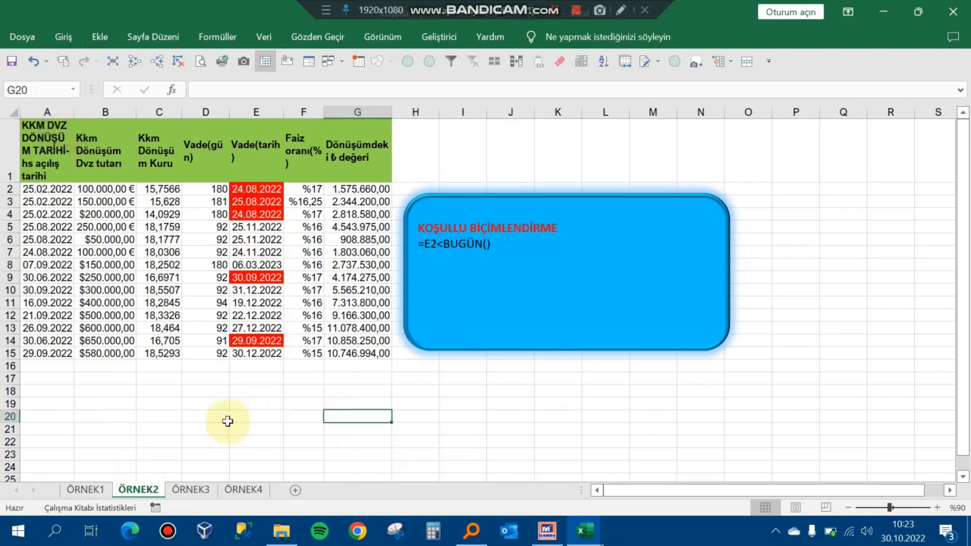
- Inspect the Vade(gün) header in D1 and the maturity date formula in E3
click(206, 149)
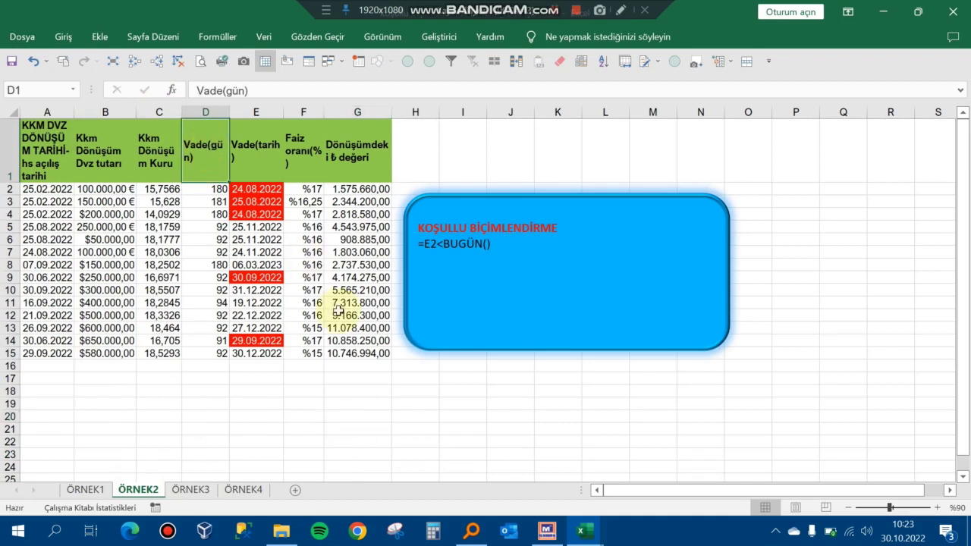
click(258, 201)
key(Left)
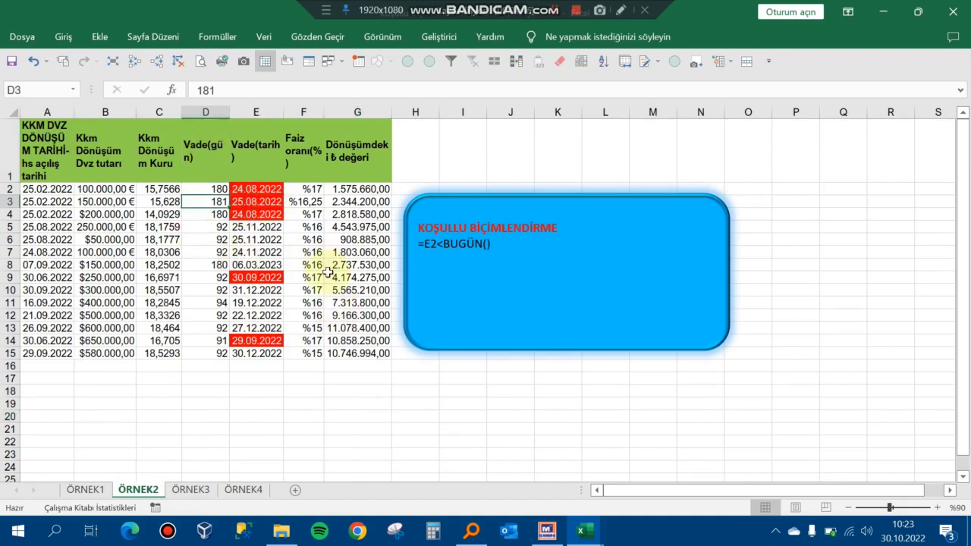
key(Left)
key(Left)
key(Left)
key(Up)
key(Up)
key(Right)
key(Right)
key(Right)
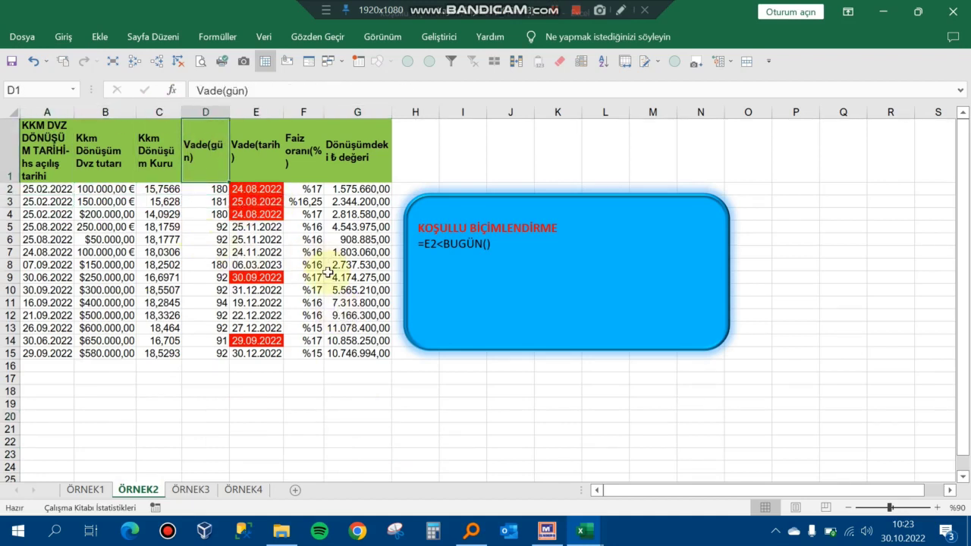
key(Right)
key(Right)
key(Down)
key(Down)
key(Down)
key(Left)
- Step through the Vade(tarih) formulas from E2 to E7, then move below the table
key(Down)
key(Up)
key(Up)
key(Up)
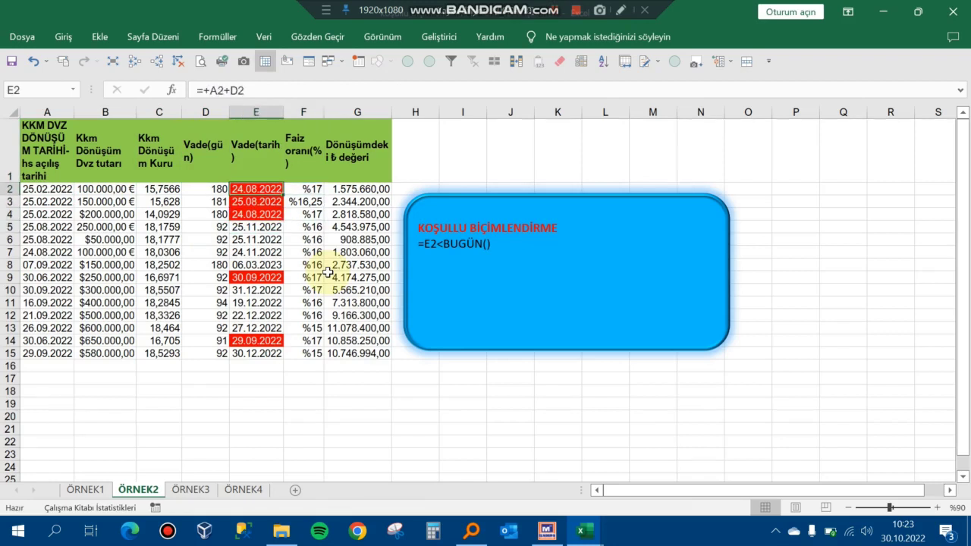
key(Up)
key(Down)
key(Down)
key(Down)
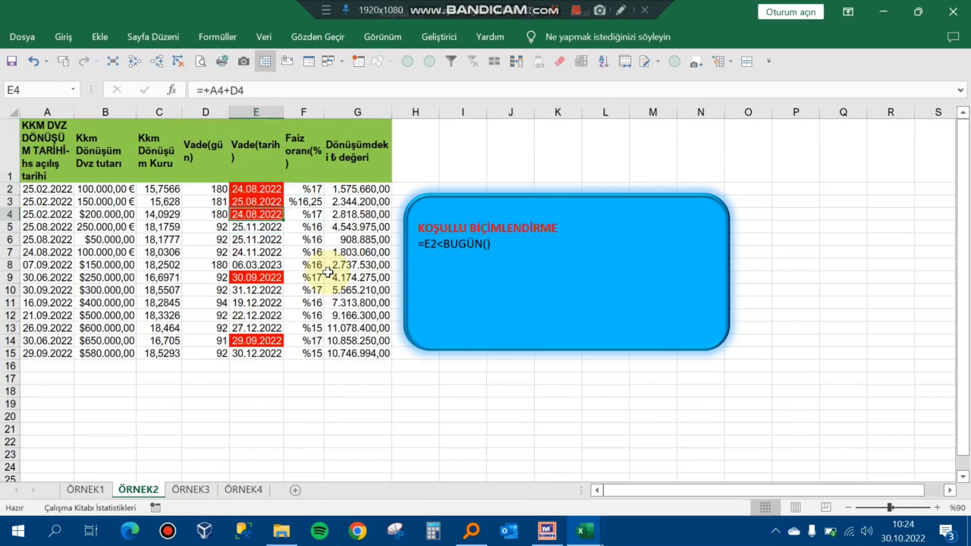
key(Down)
key(Down)
key(Down)
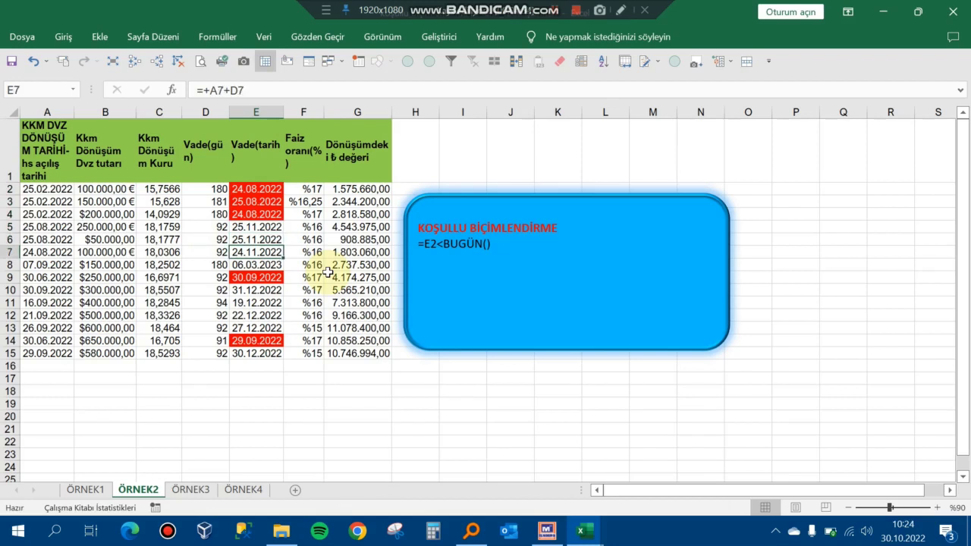
key(Up)
key(Up)
key(Up)
key(Up)
key(Down)
key(Down)
key(Down)
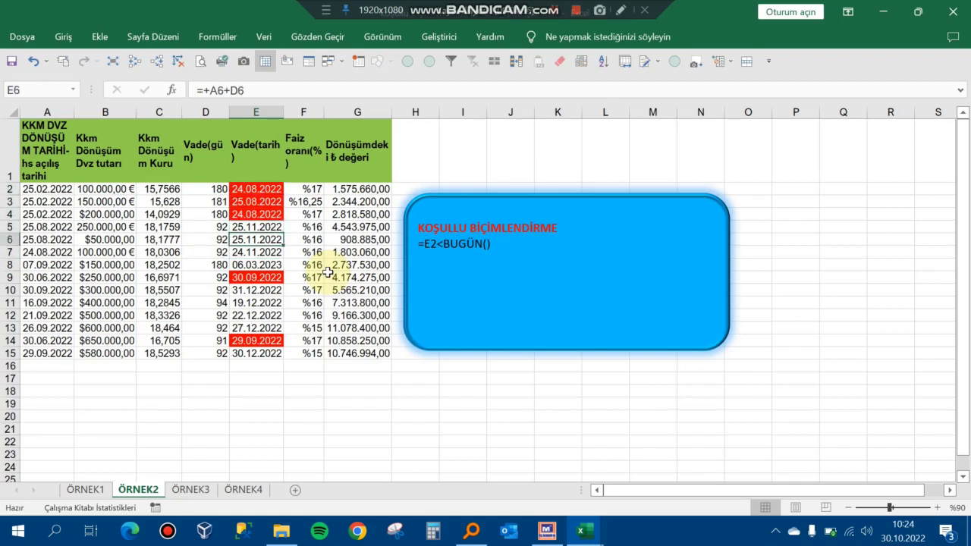
key(Down)
key(Left)
key(Left)
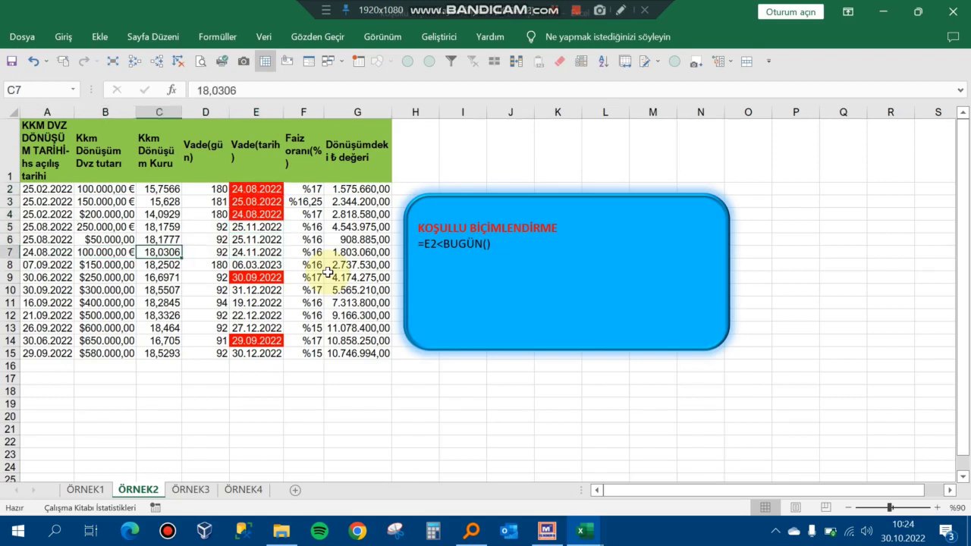
key(Down)
key(Down)
key(Down)
key(Down)
key(Down)
key(Down)
key(Down)
key(Down)
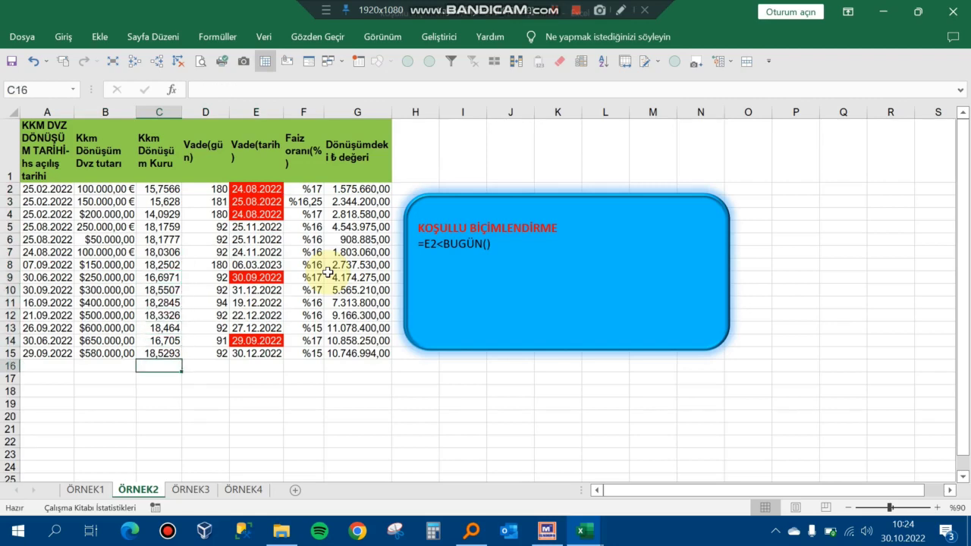
key(Down)
key(Down)
key(Left)
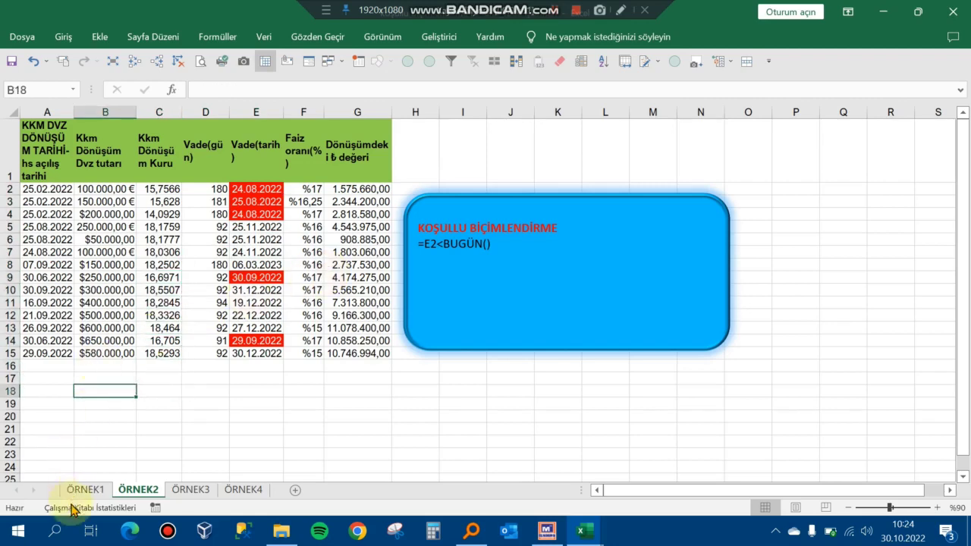
- On ÖRNEK1, try a 'yesterday' date-occurring highlight on column B, then cancel it
click(85, 491)
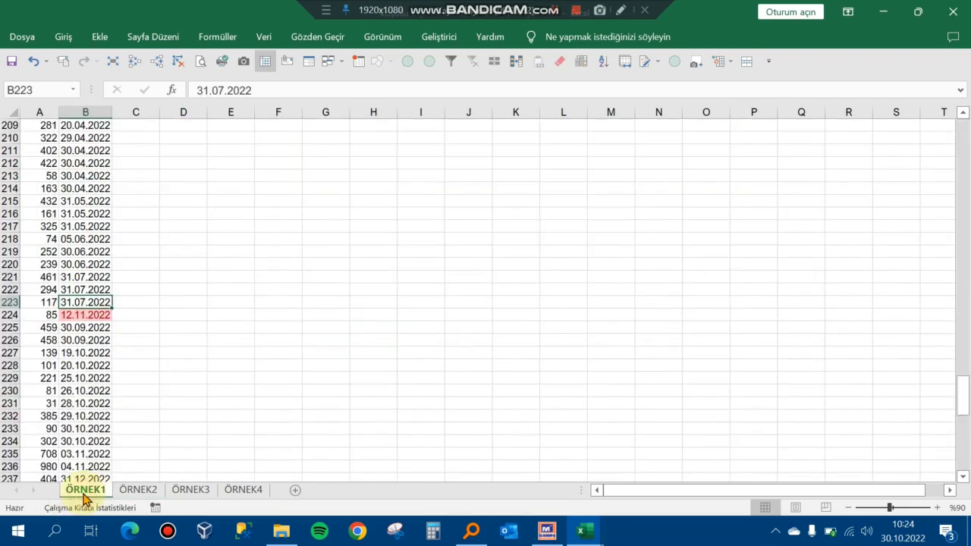
click(88, 112)
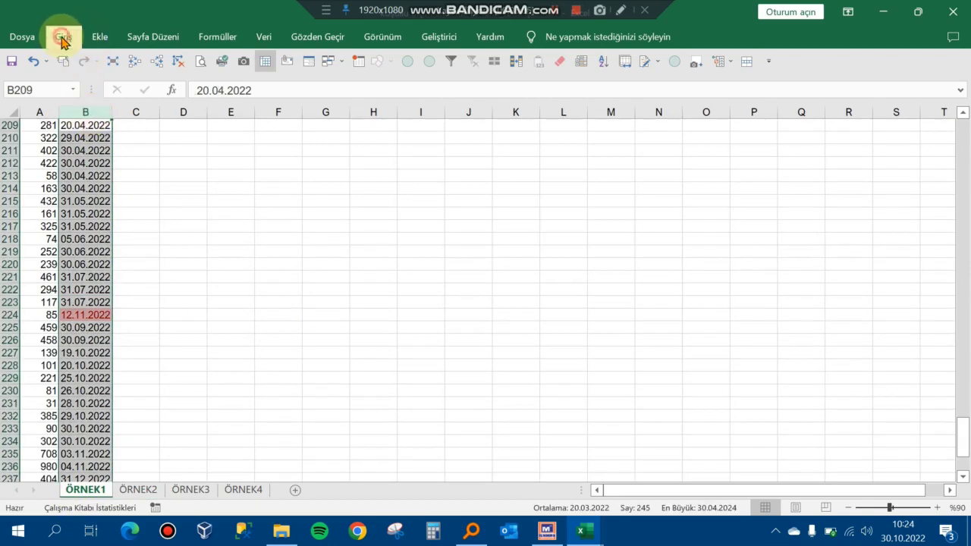
click(64, 37)
click(599, 74)
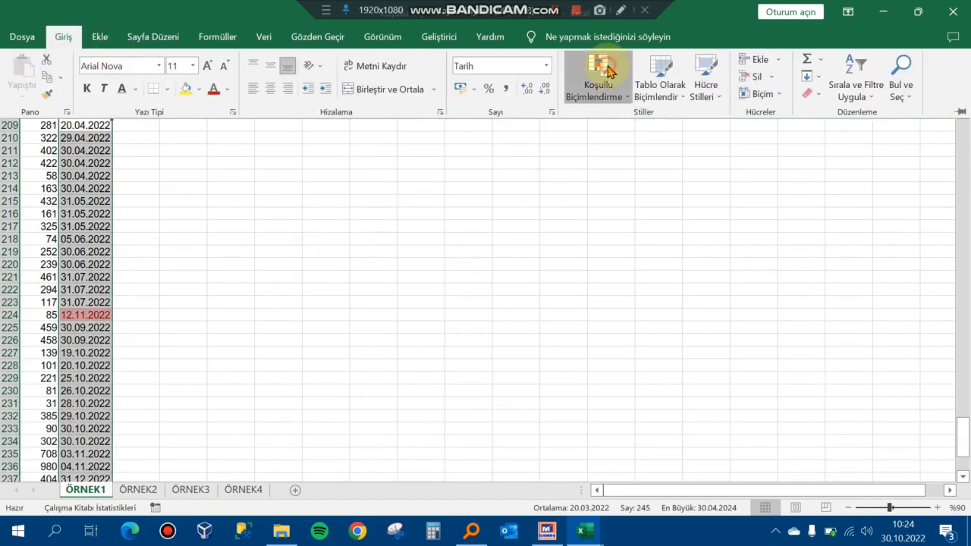
mouse_move(659, 123)
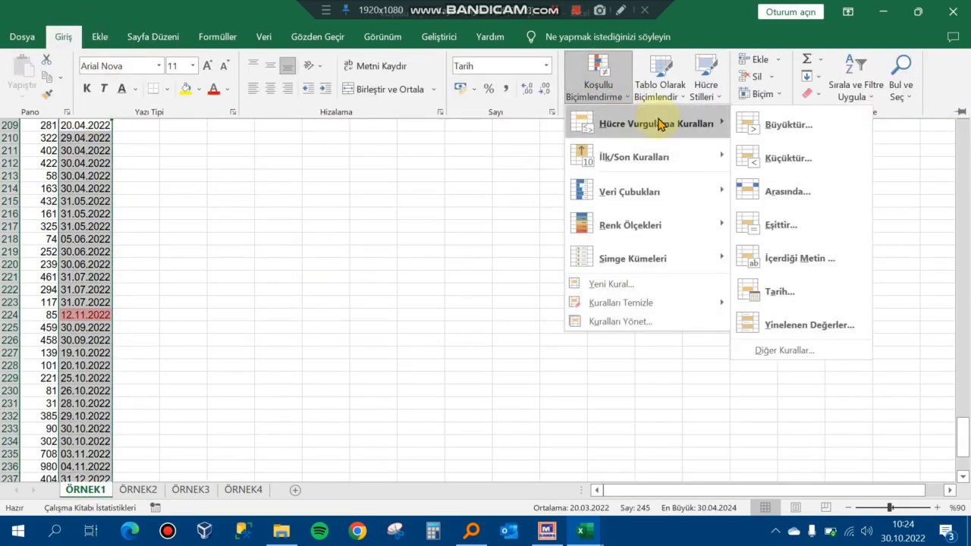
click(827, 301)
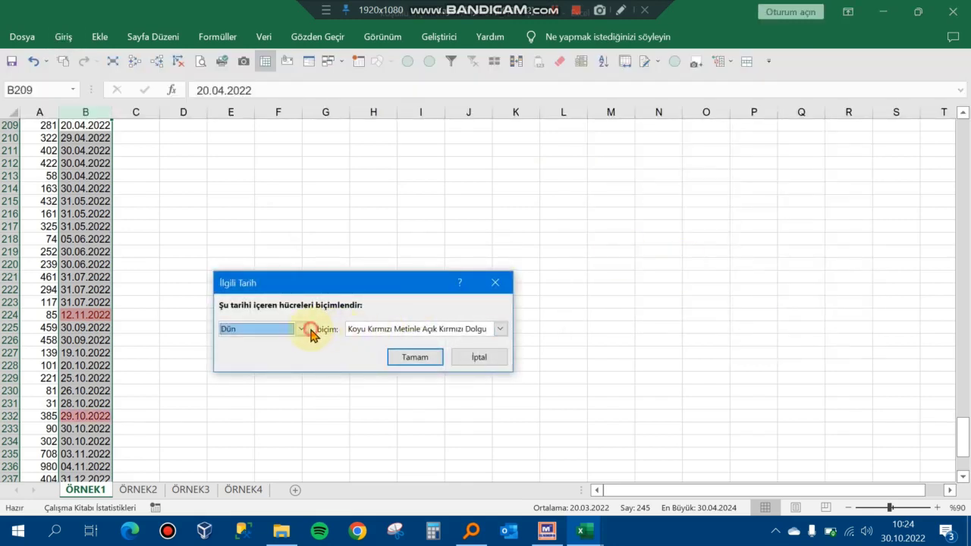
click(301, 329)
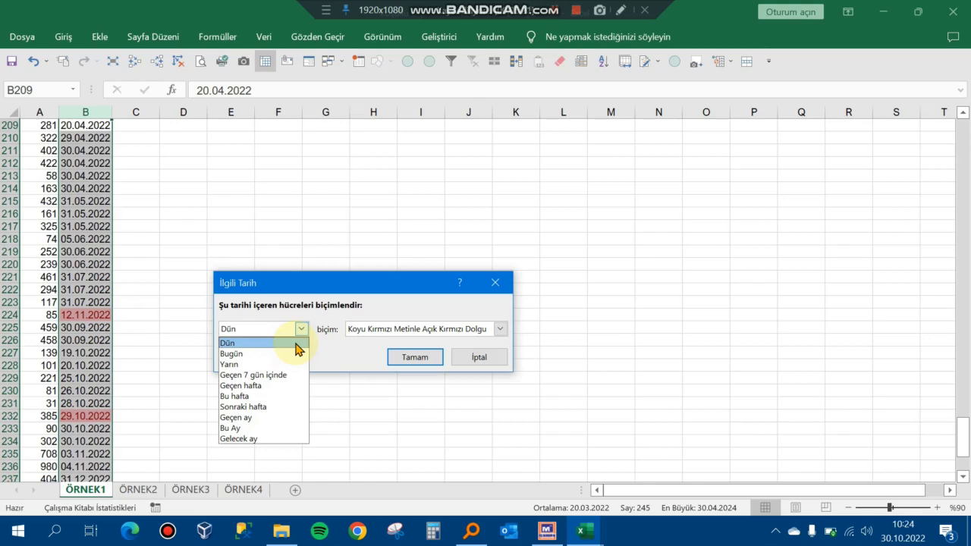
click(297, 343)
key(Escape)
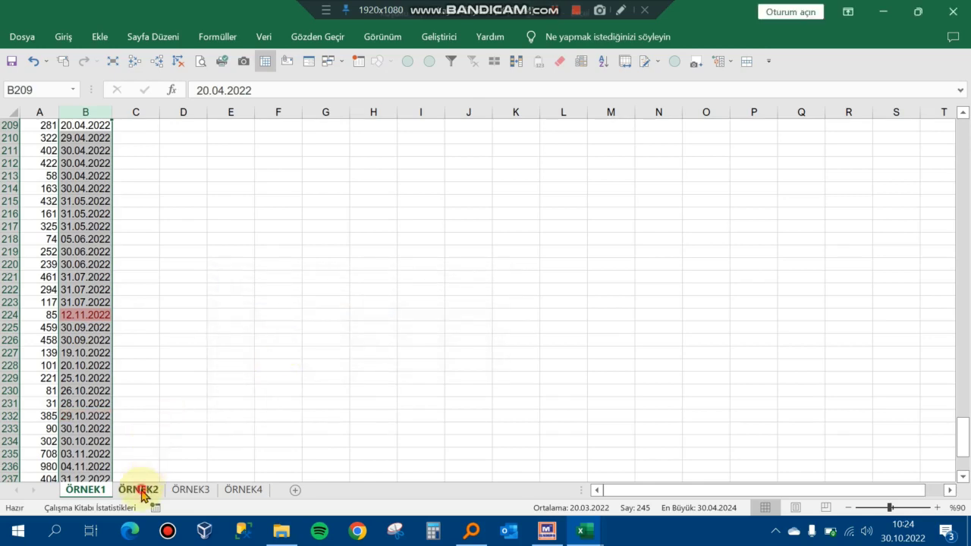
- On ÖRNEK2, use Go To Special to select all conditionally formatted cells, E2:E15
click(139, 490)
click(355, 402)
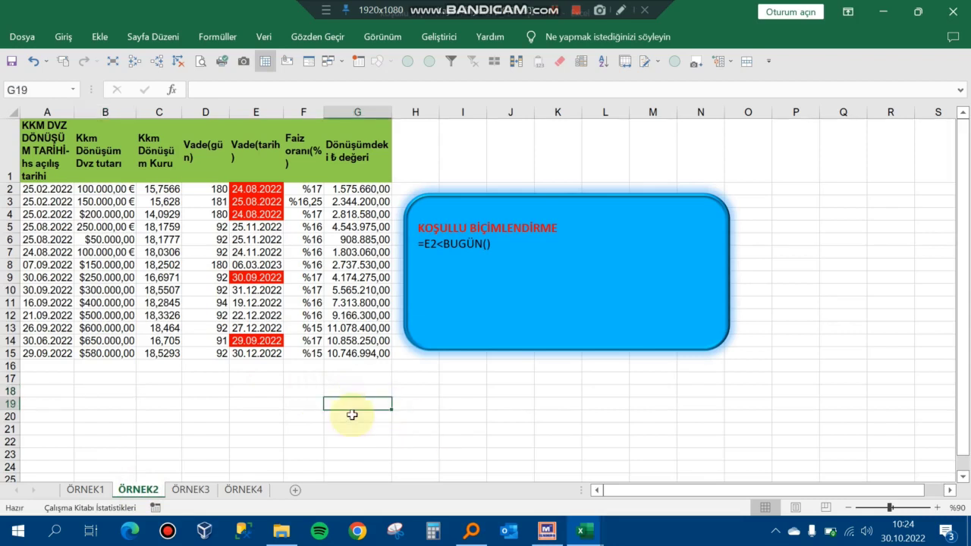
click(301, 413)
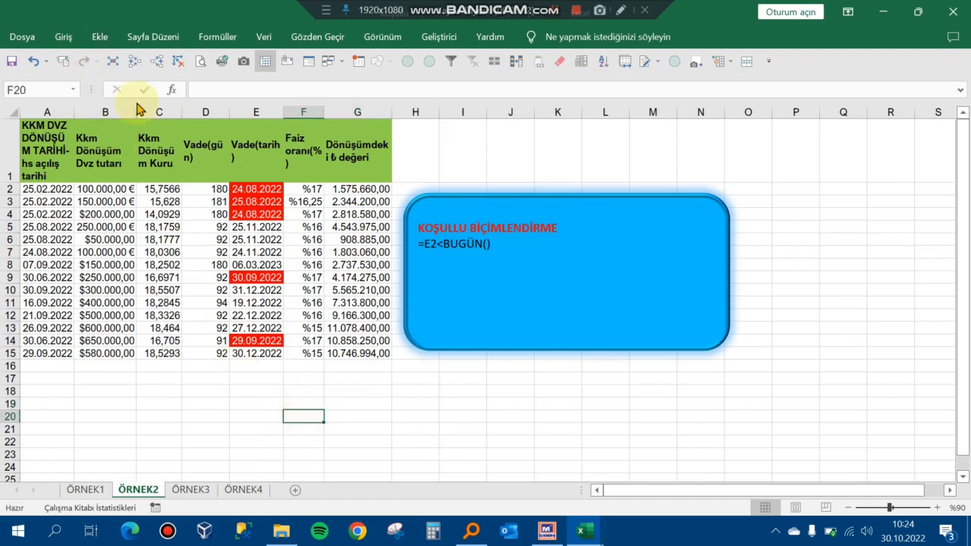
key(F5)
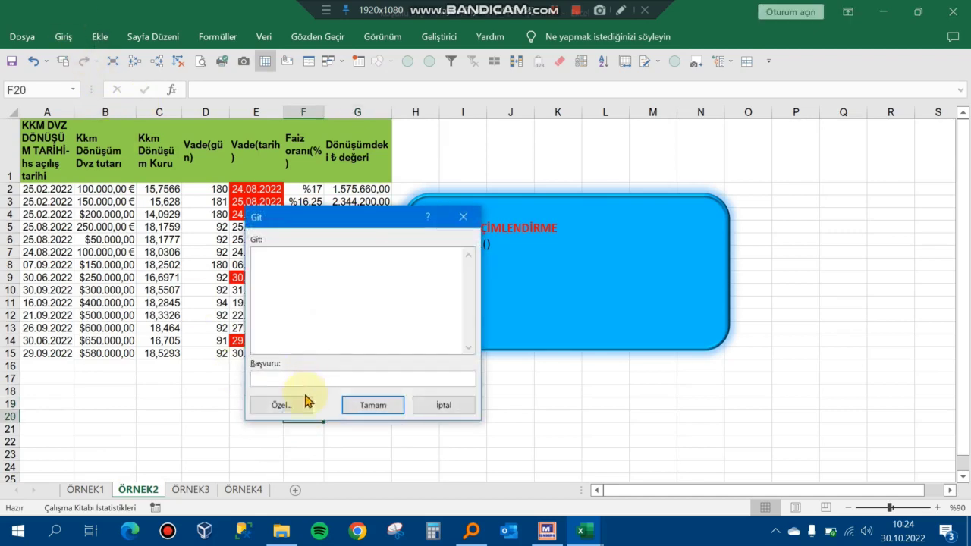
click(288, 406)
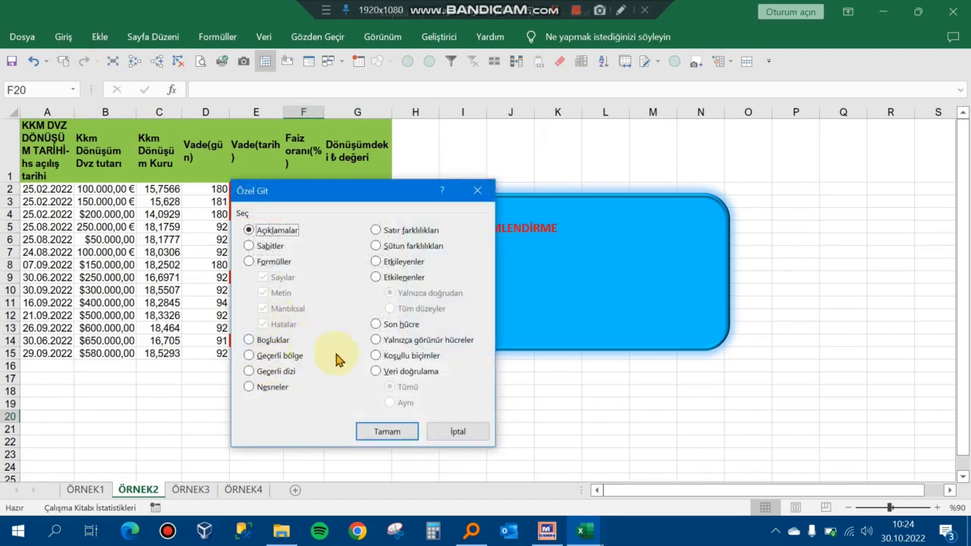
click(400, 356)
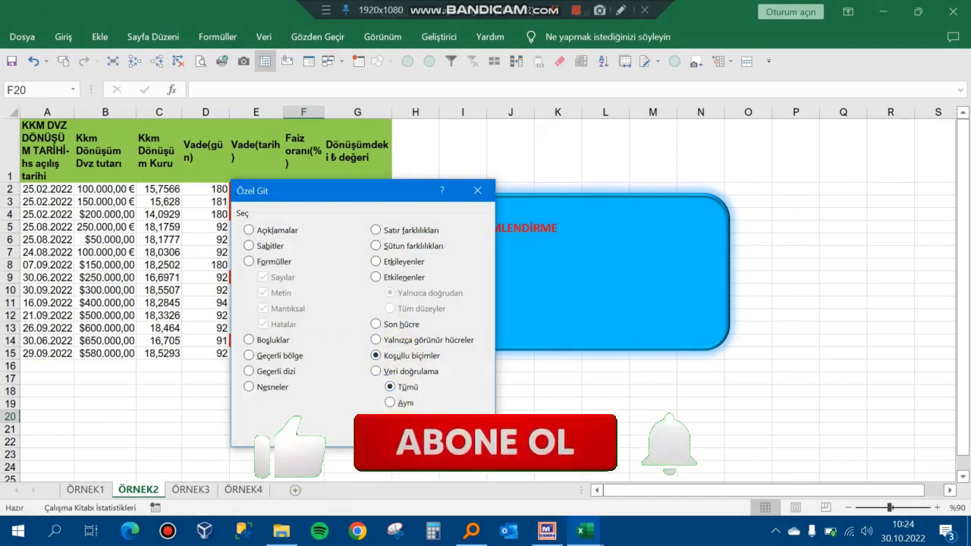
click(385, 431)
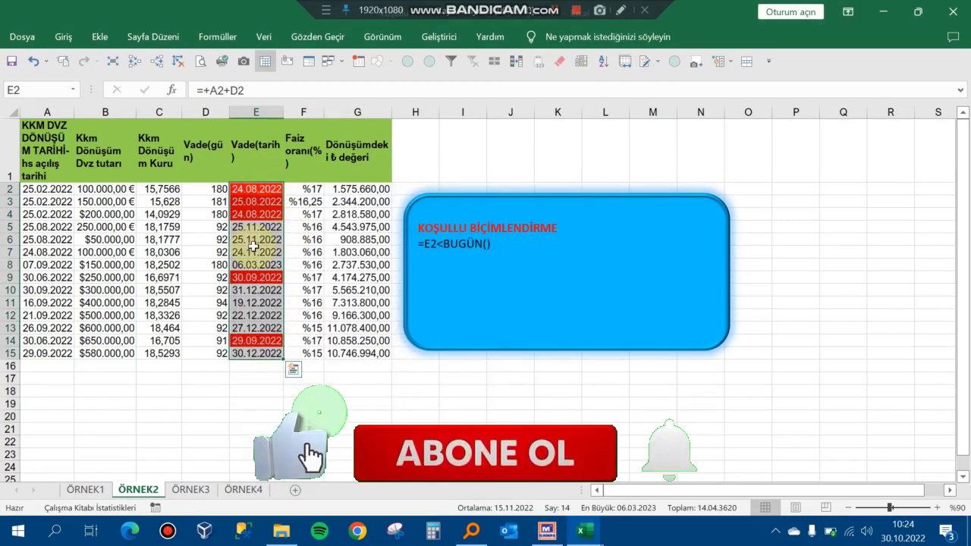
- Open the Conditional Formatting menu and close it again without changes
click(64, 38)
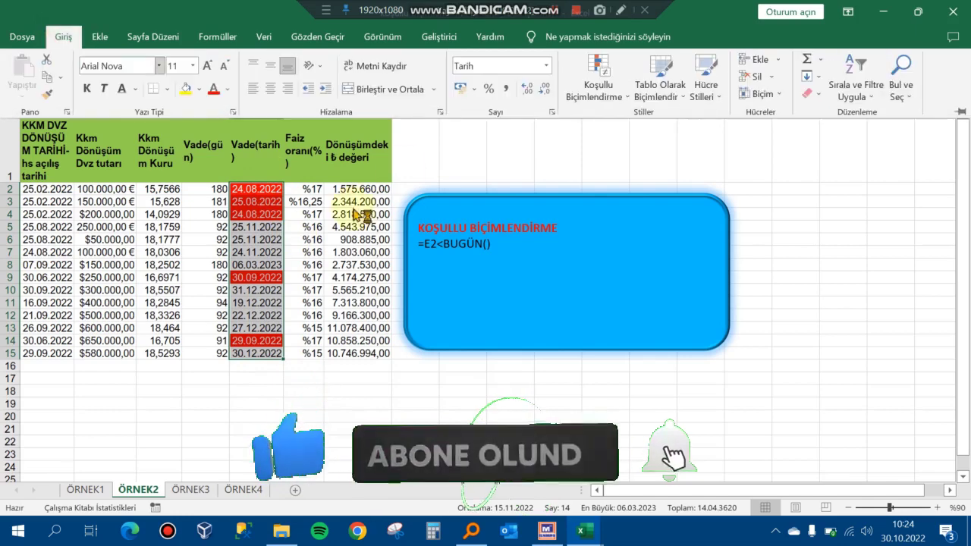
click(611, 90)
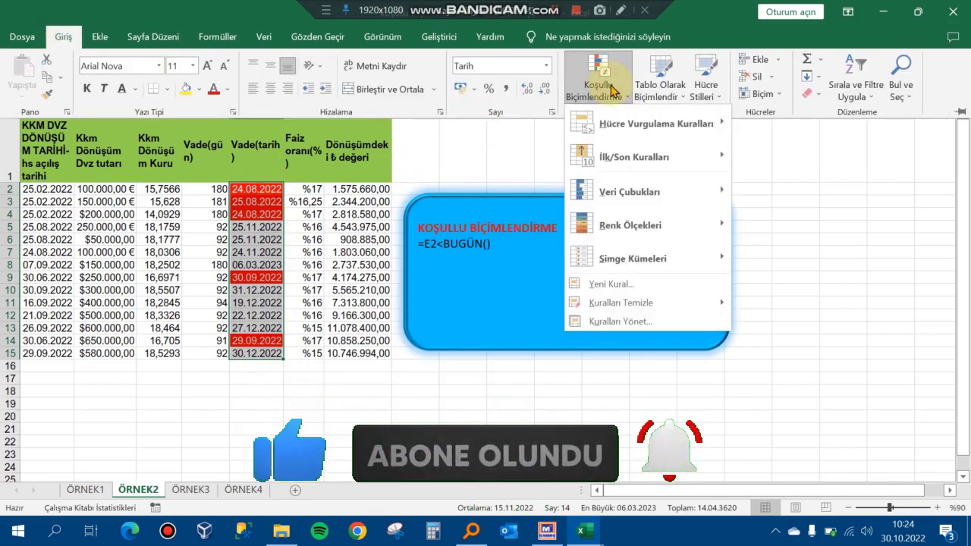
mouse_move(633, 157)
click(471, 306)
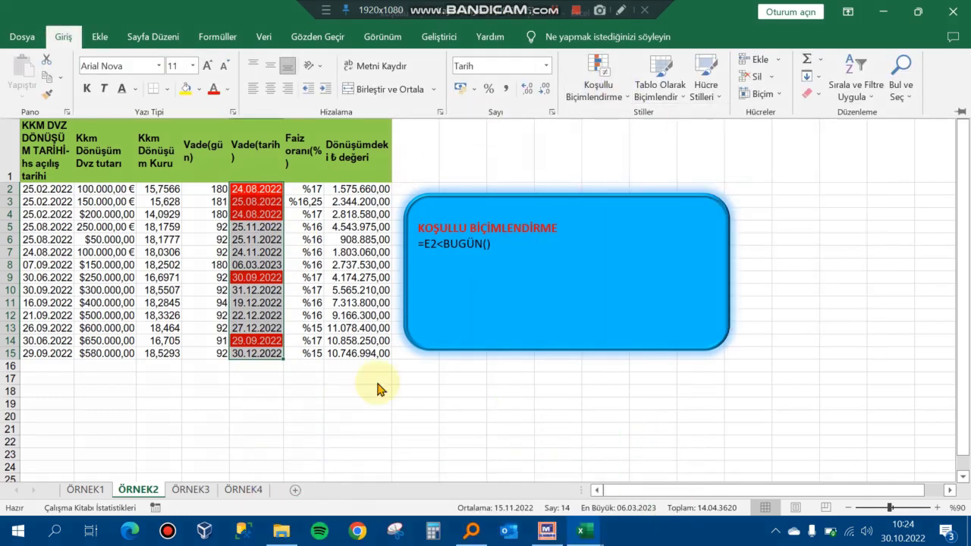
click(140, 493)
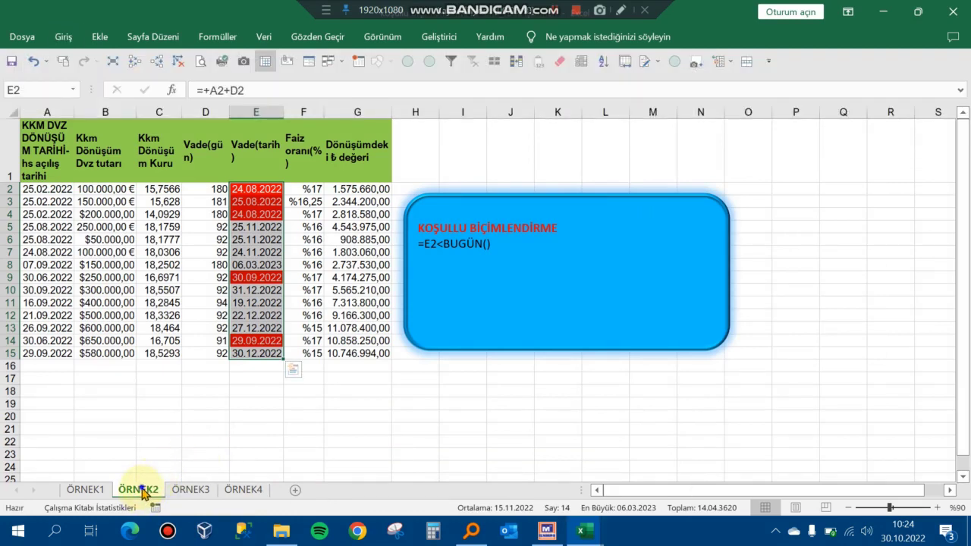
- Copy the ÖRNEK2 sheet to the end of the workbook as ÖRNEK2 (2)
right_click(141, 490)
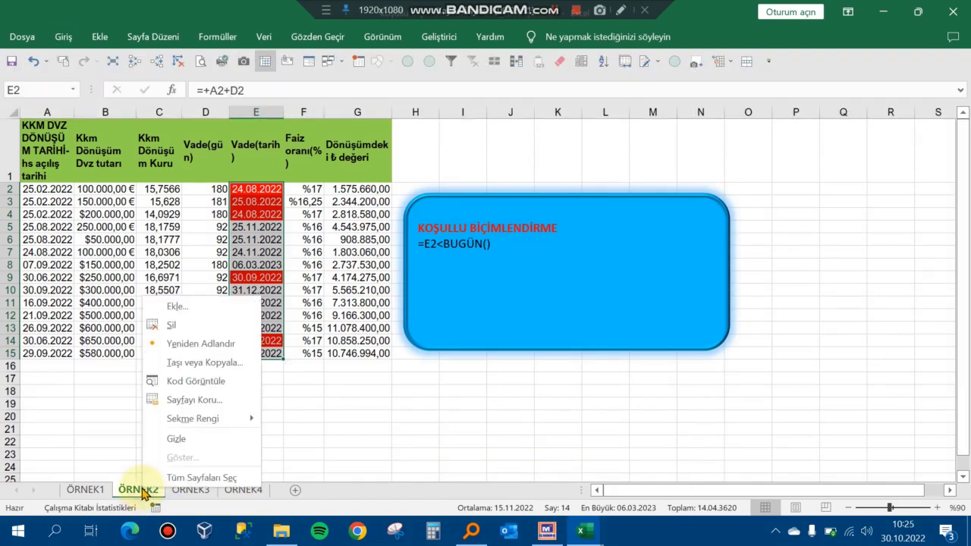
click(216, 363)
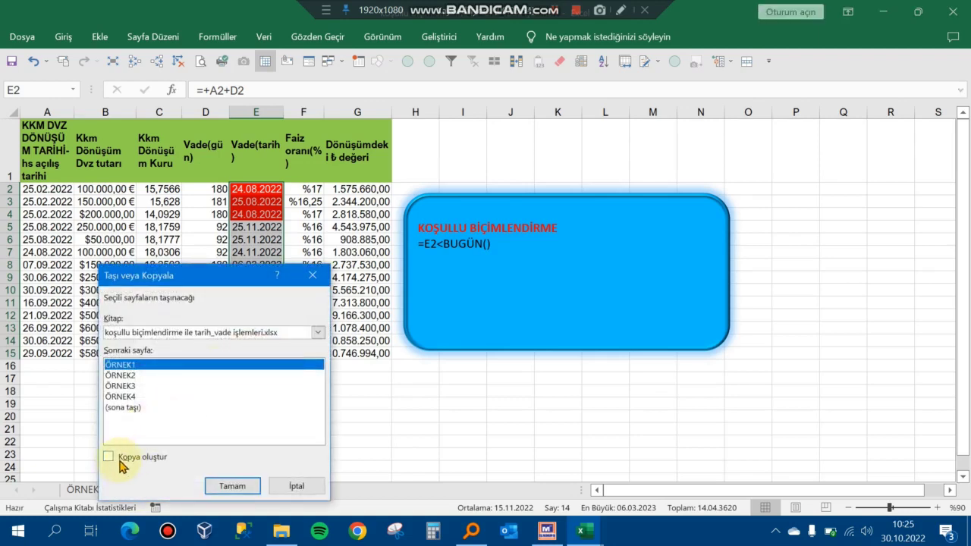
click(108, 457)
click(131, 408)
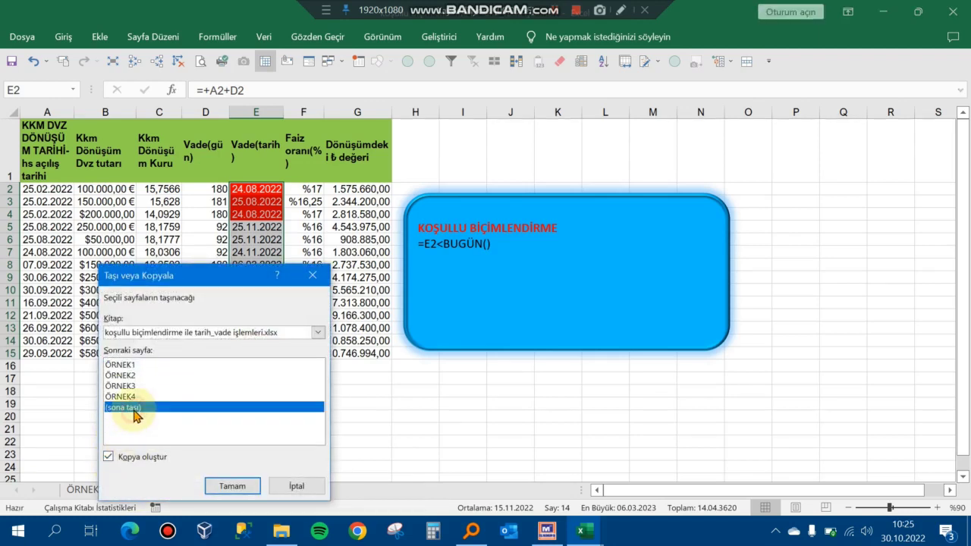
click(255, 492)
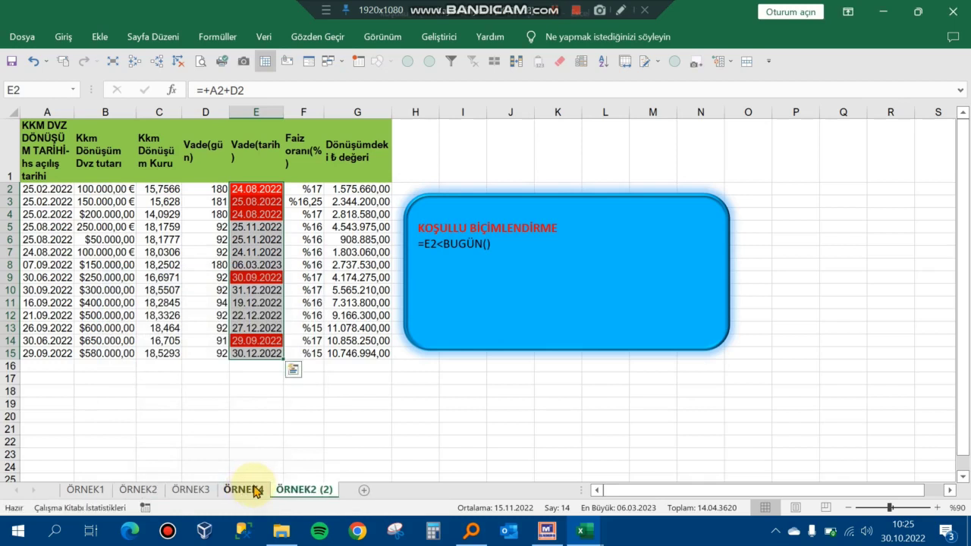
click(346, 440)
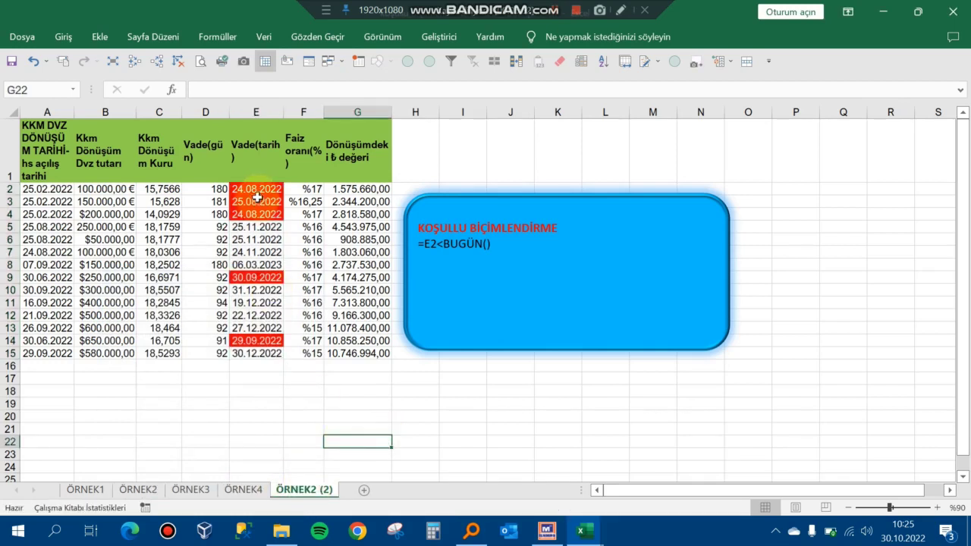
- Select all conditionally formatted cells with Go To Special
key(F5)
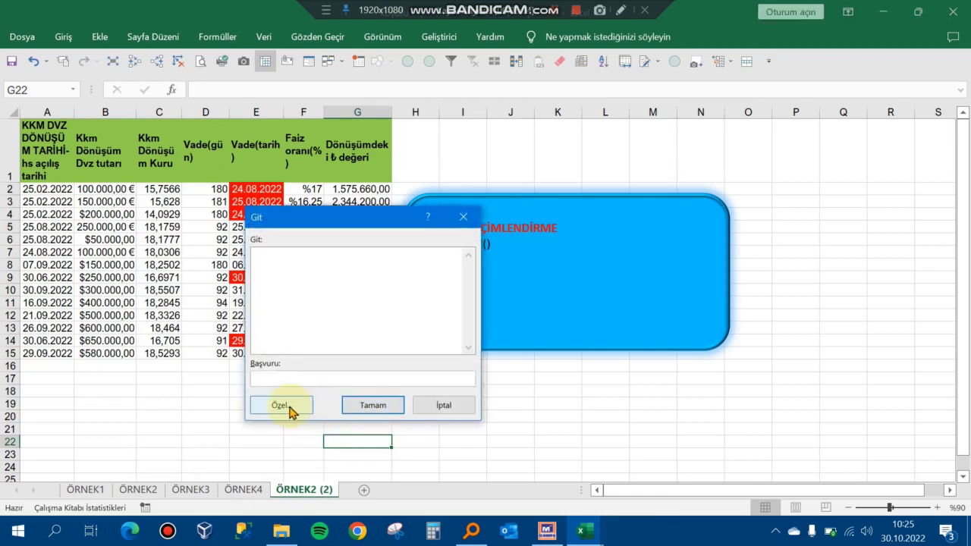
click(289, 407)
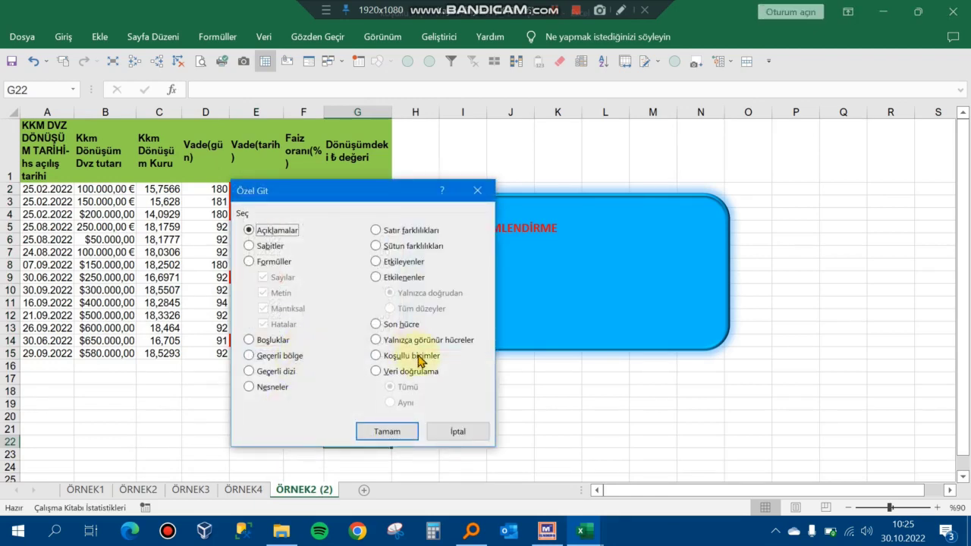
click(419, 361)
click(387, 431)
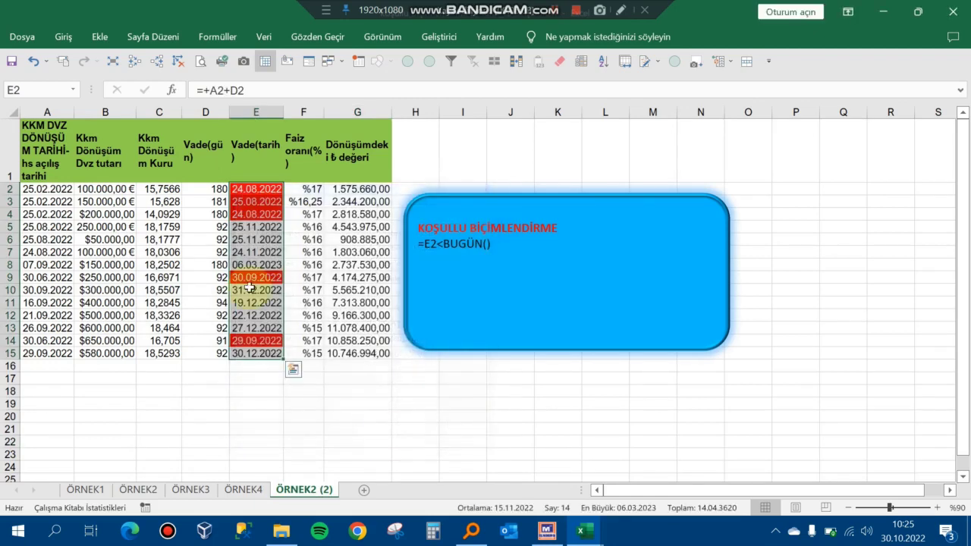
- Clear the conditional formatting rules from the selected Vade date cells
click(63, 36)
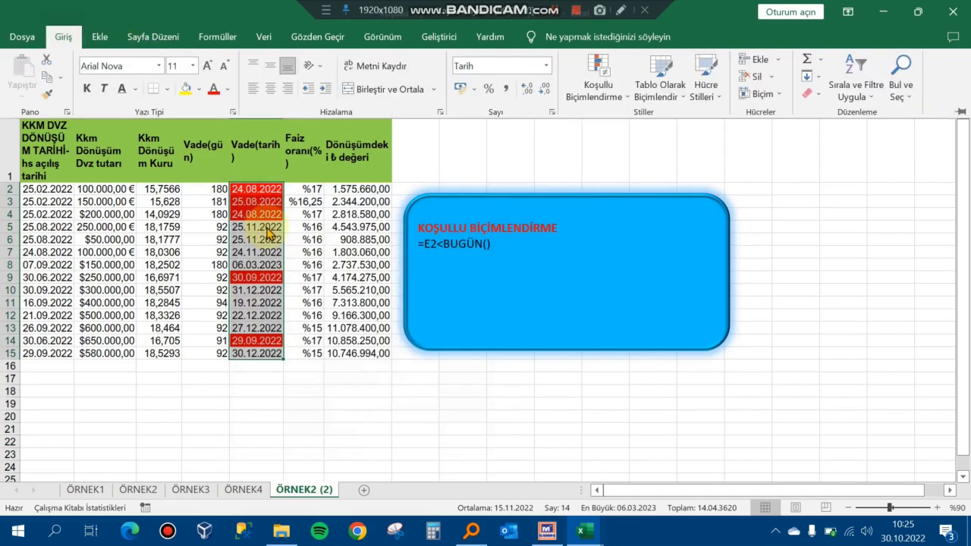
click(625, 96)
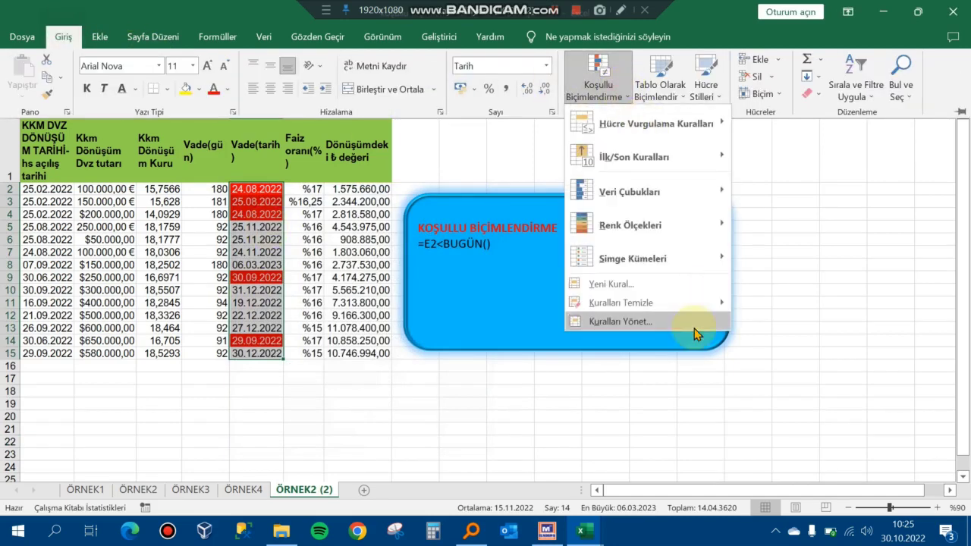
mouse_move(682, 312)
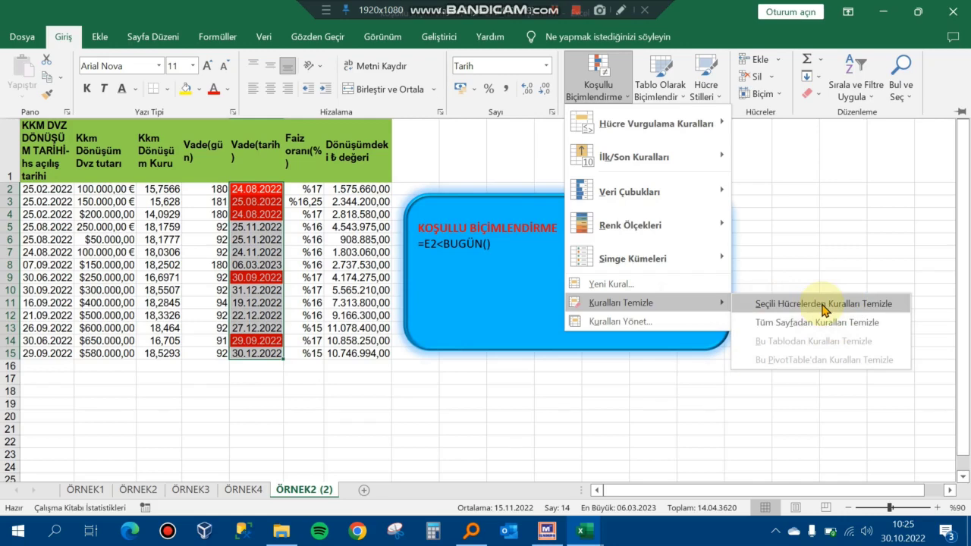
click(823, 304)
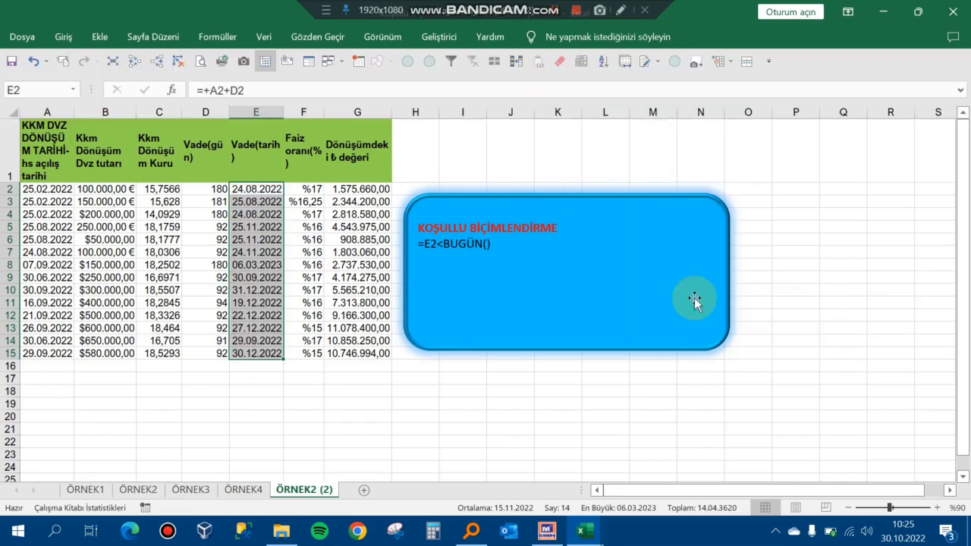
- Deselect the date column and move to an empty cell below the table
click(368, 387)
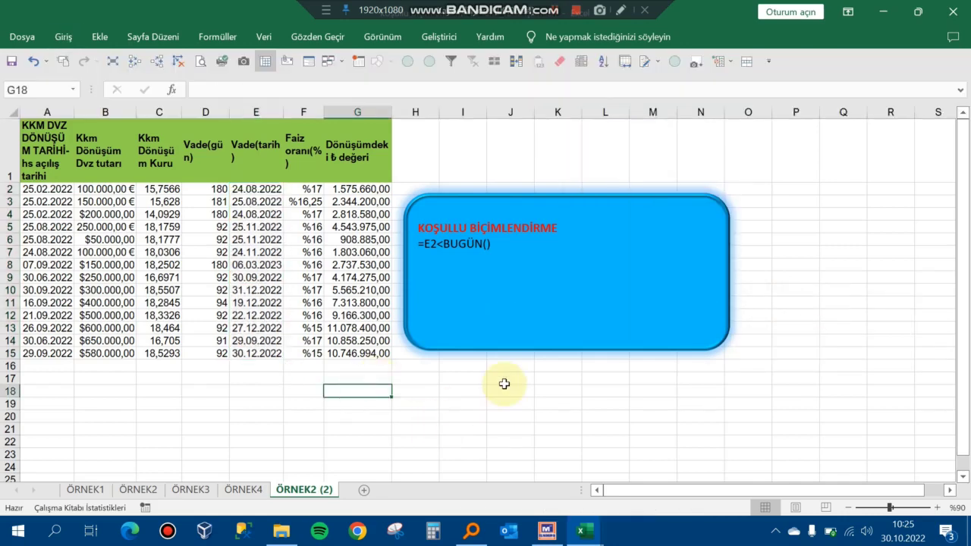
key(Left)
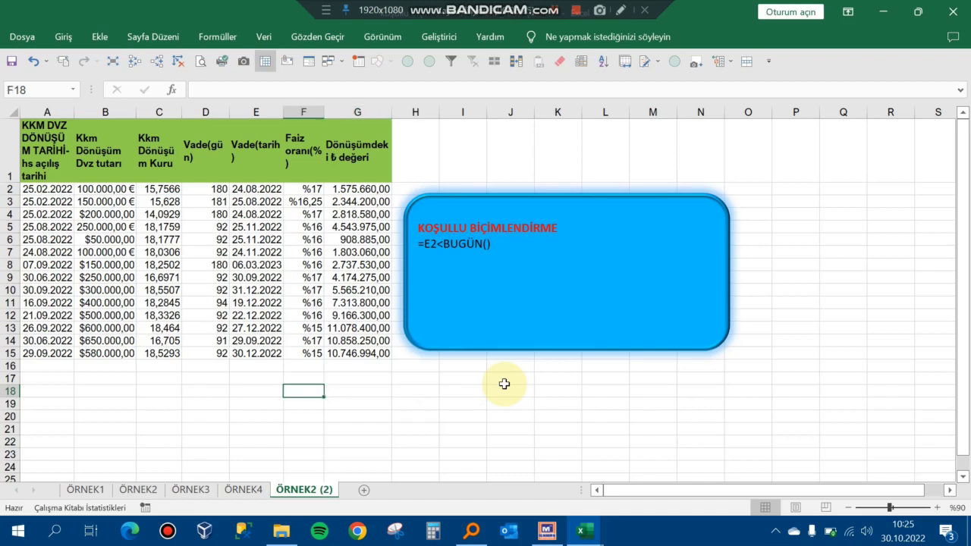
key(Left)
key(Left)
key(Up)
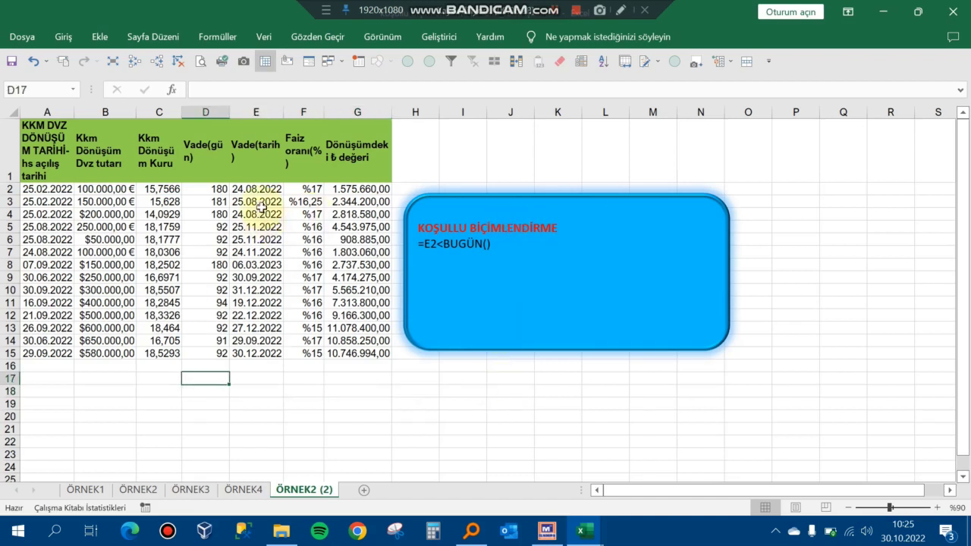
- Select the Vade dates from E2 down to E22 and open Conditional Formatting
click(269, 189)
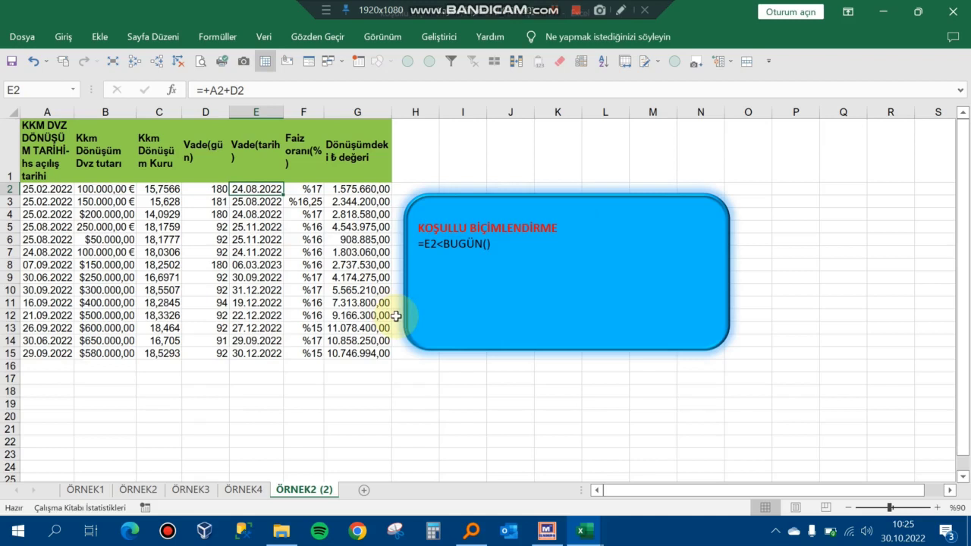
key(shift+Down)
key(shift+Down)
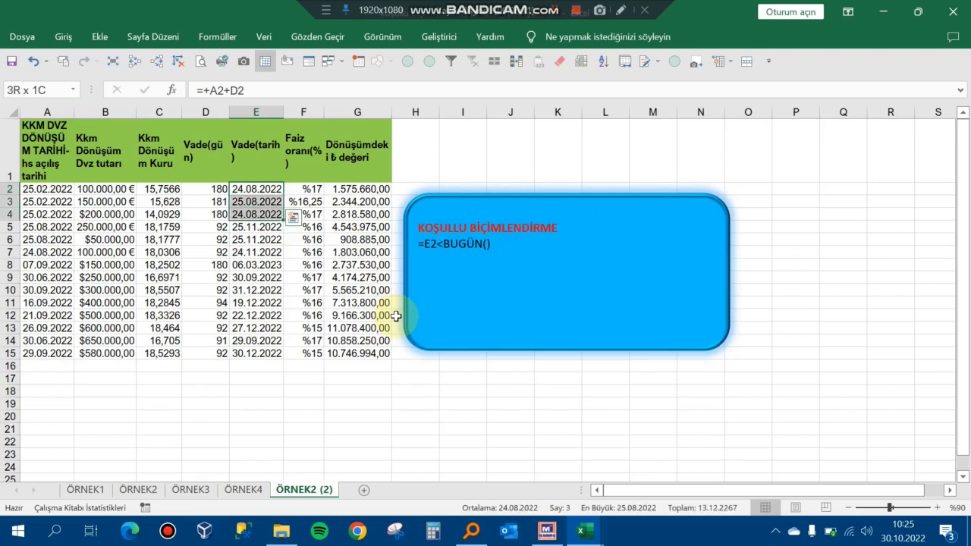
key(shift+Down)
key(shift+Down)
key(shift+Down)
key(shift+Down)
key(shift+Down)
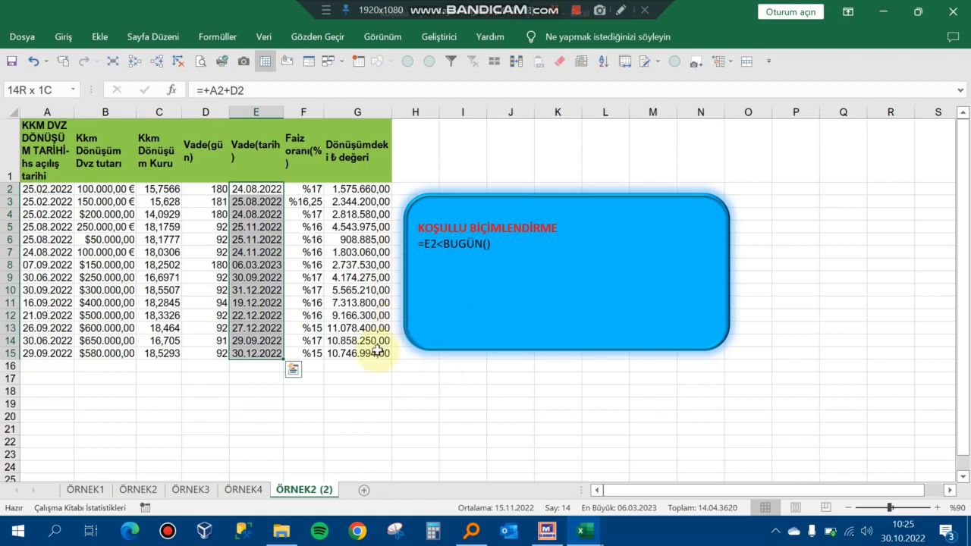
key(shift+Down)
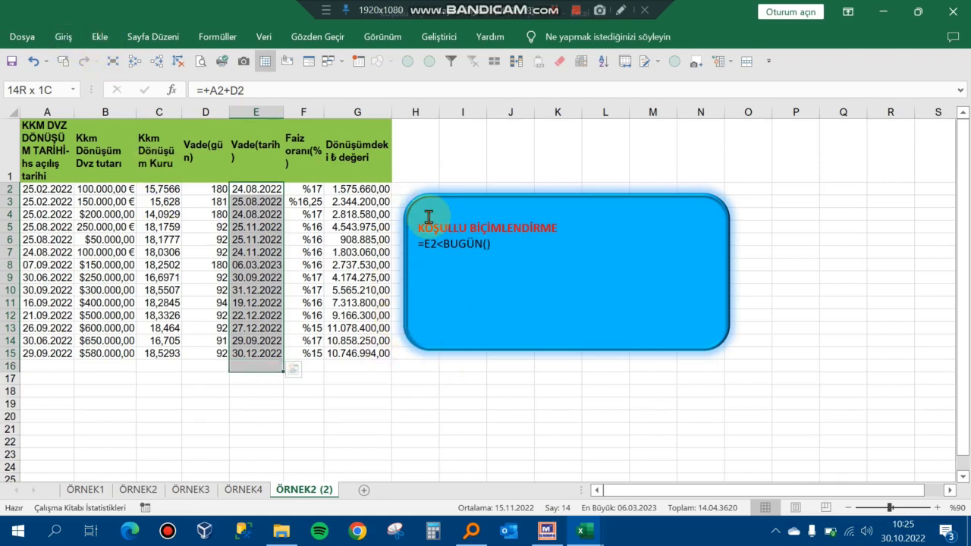
key(shift+Down)
key(shift+Down)
key(shift+Down)
key(shift+Down)
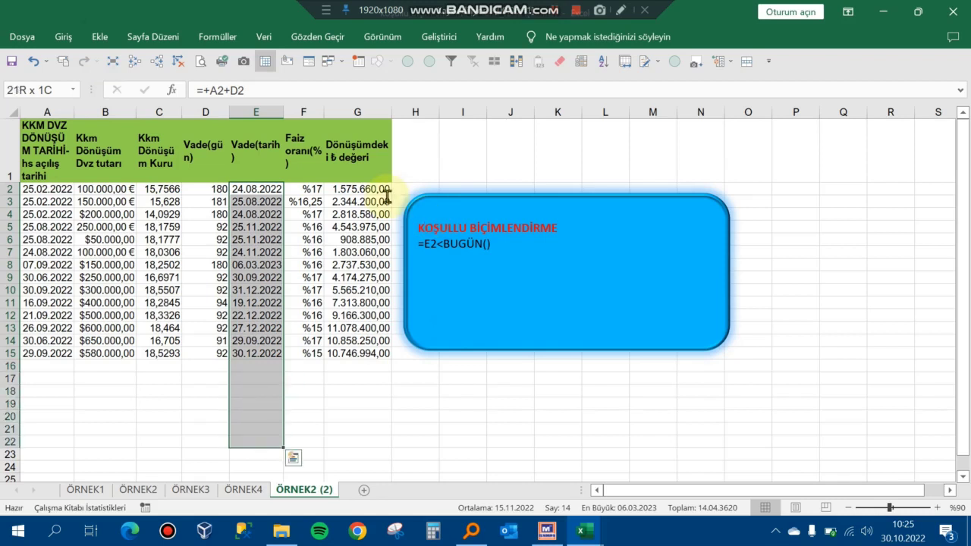
click(63, 38)
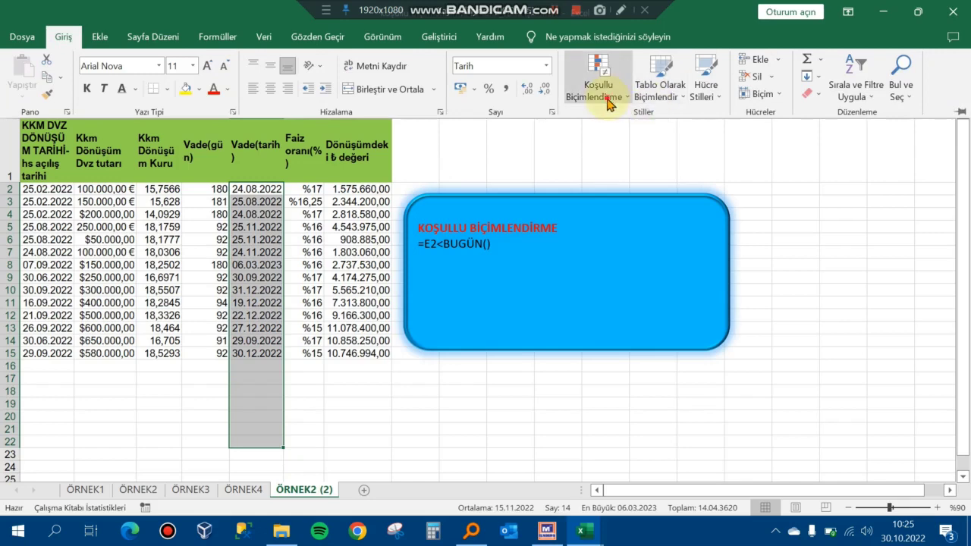
click(606, 97)
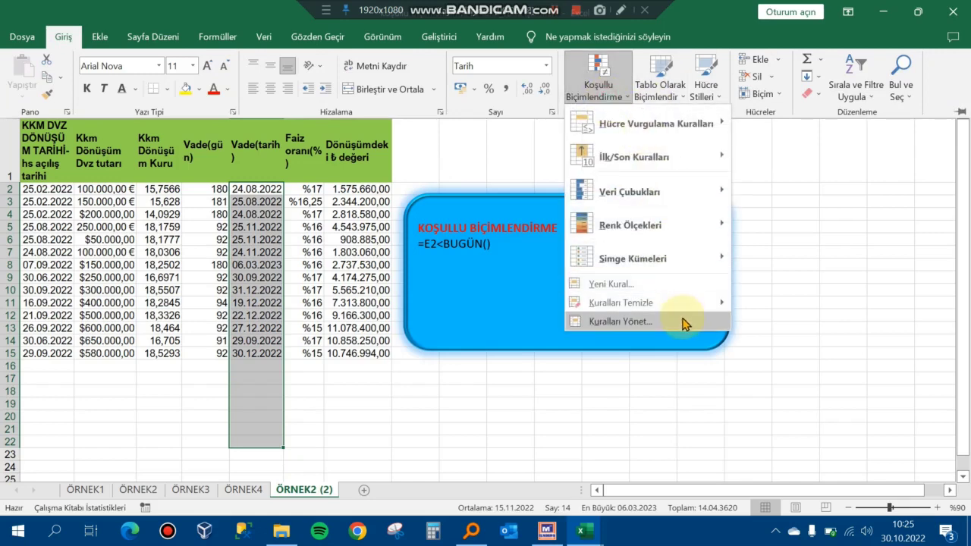
- Start a New Rule using 'Use a formula to determine which cells to format'
click(677, 285)
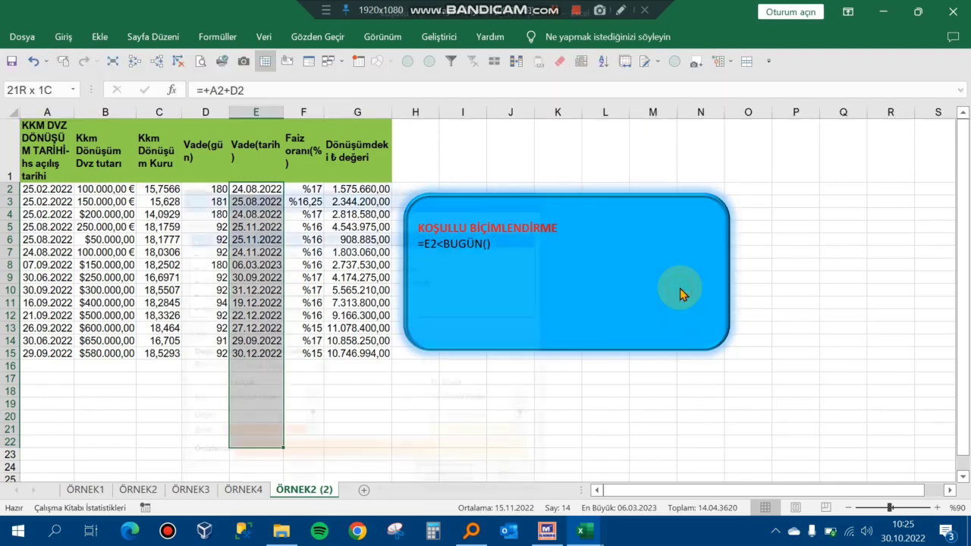
drag(423, 204, 686, 140)
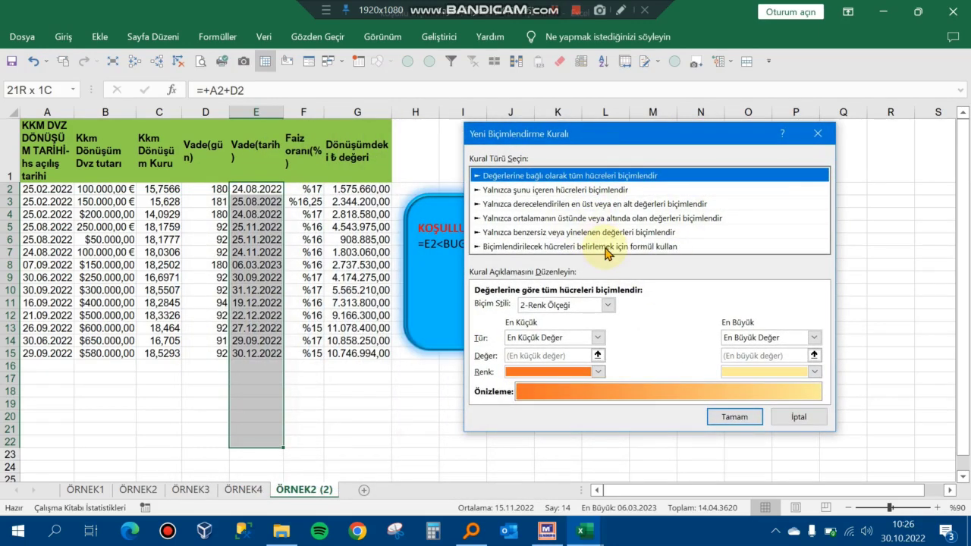
click(604, 247)
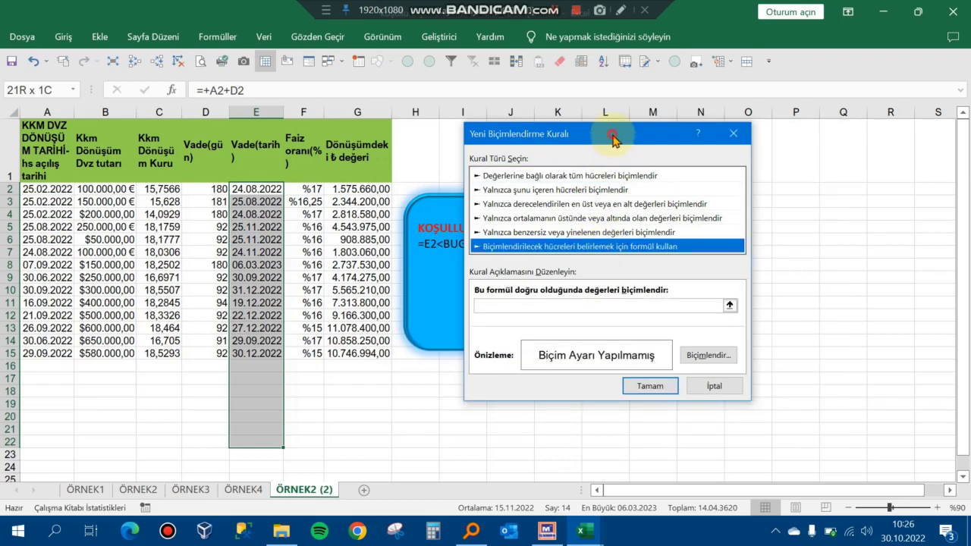
drag(613, 138, 786, 145)
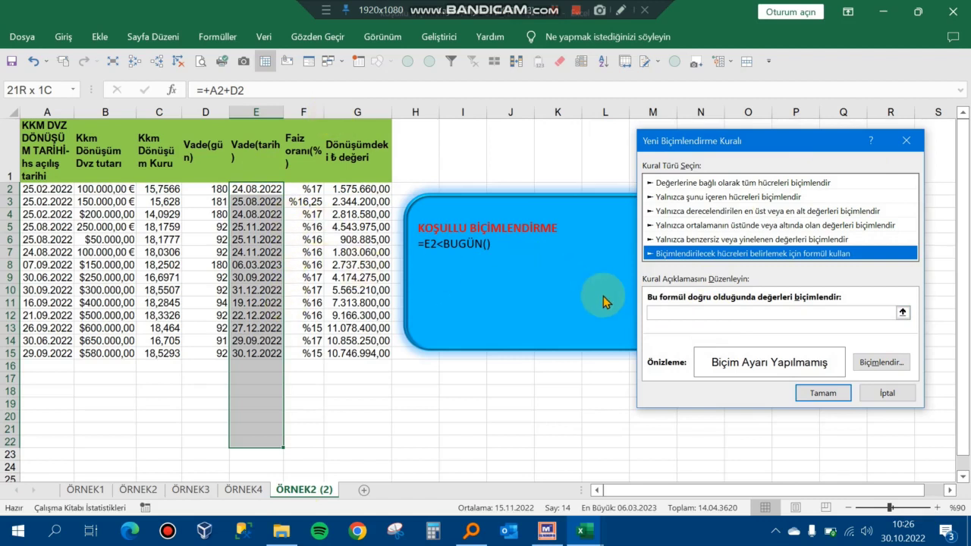
- Begin the rule formula in the formula box, typing E2 in capitals
click(733, 311)
text(=e2)
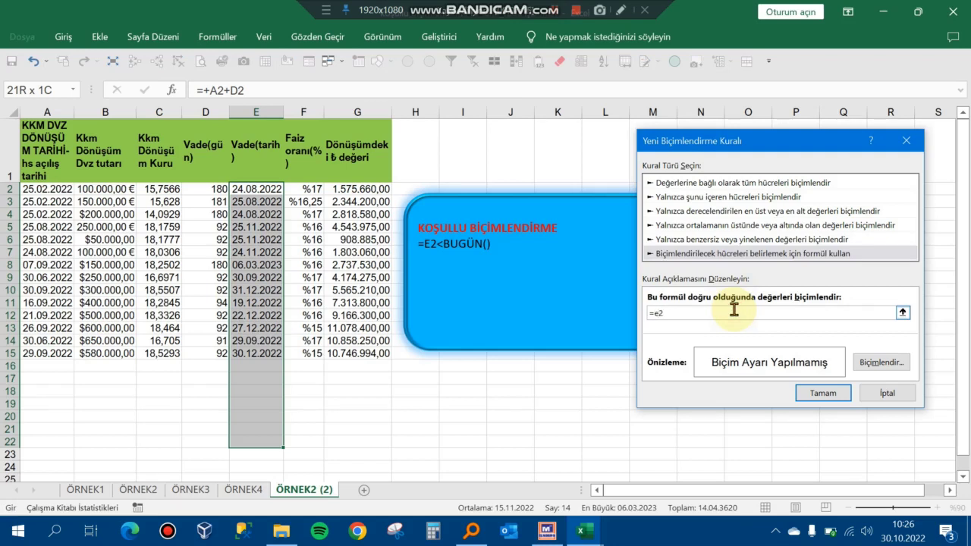
key(BackSpace)
key(BackSpace)
key(Caps_Lock)
text(E2)
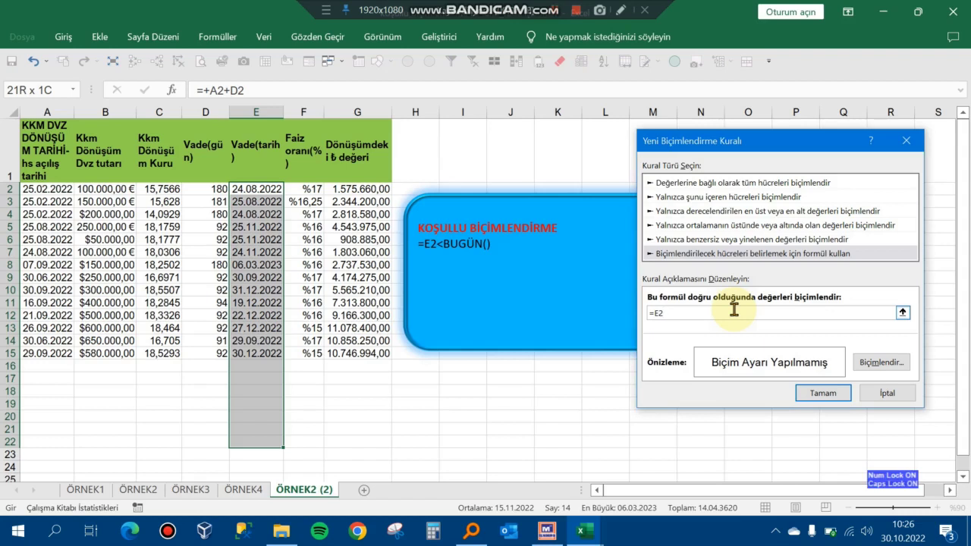
text(>)
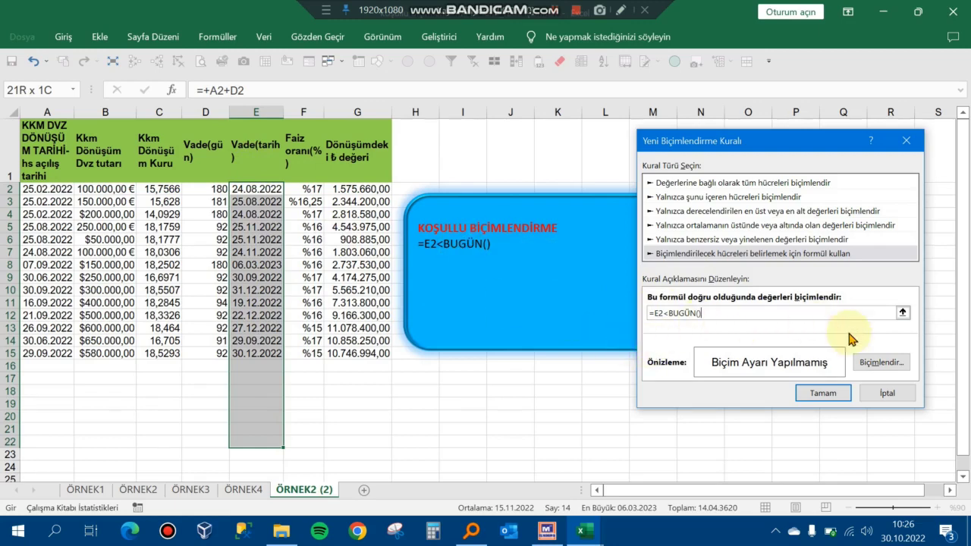
- Give the rule's format a solid red fill in the Format Cells window
click(889, 364)
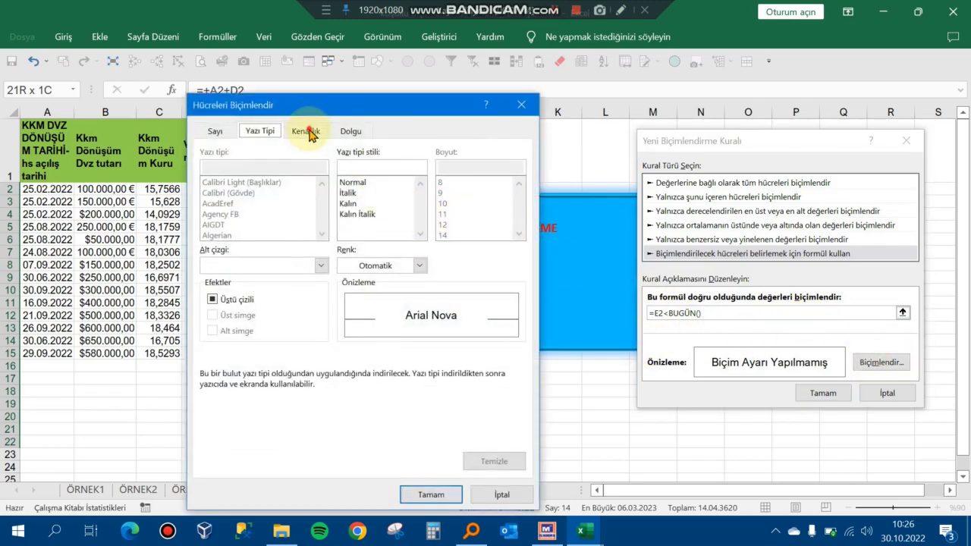
click(306, 131)
click(349, 132)
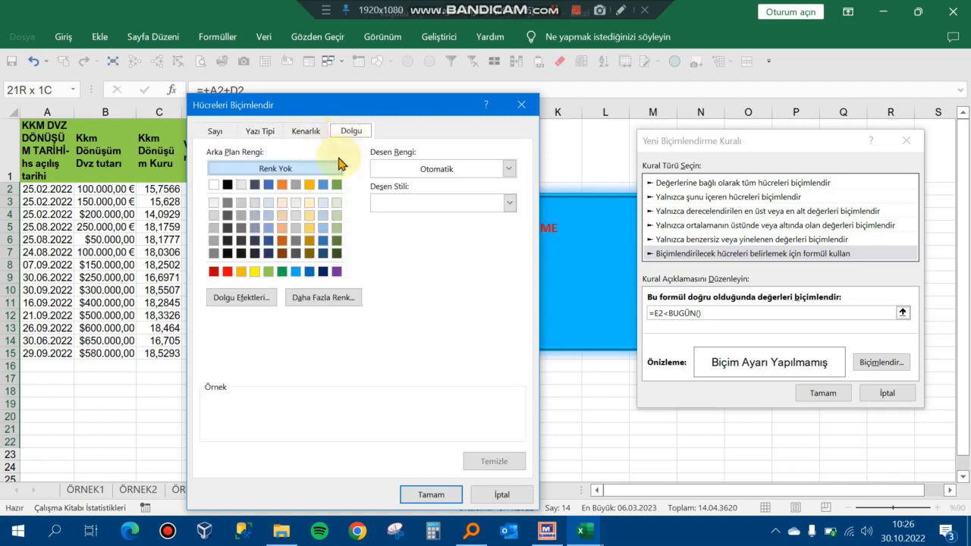
click(227, 272)
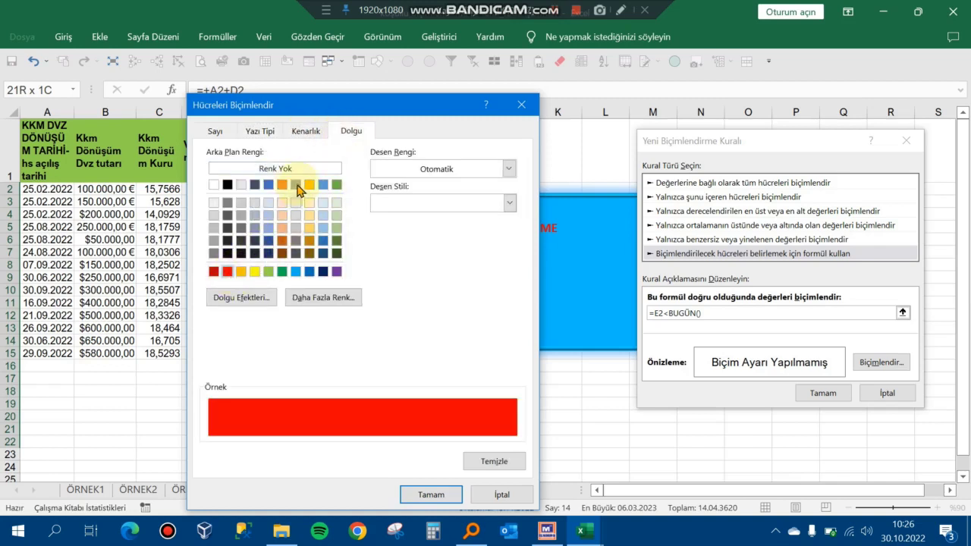
click(211, 130)
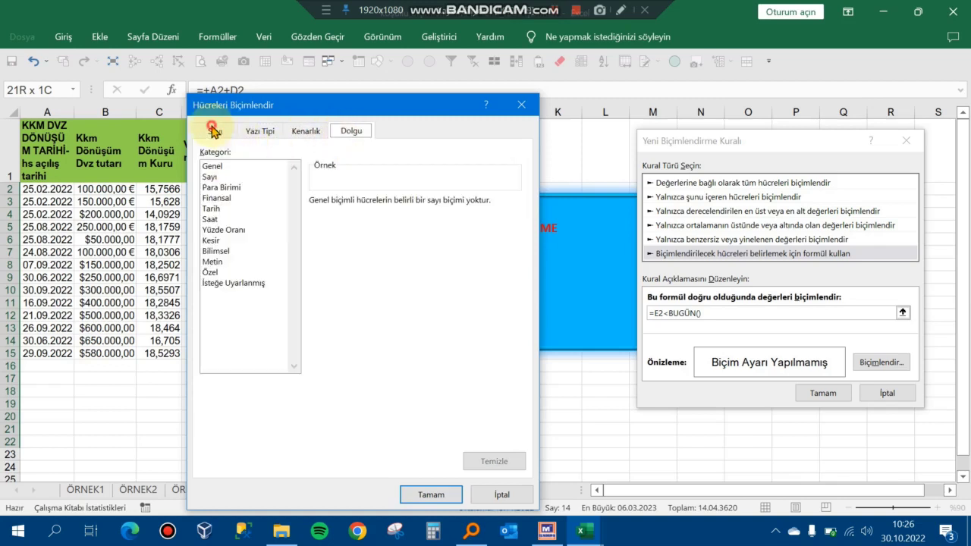
click(260, 131)
click(419, 265)
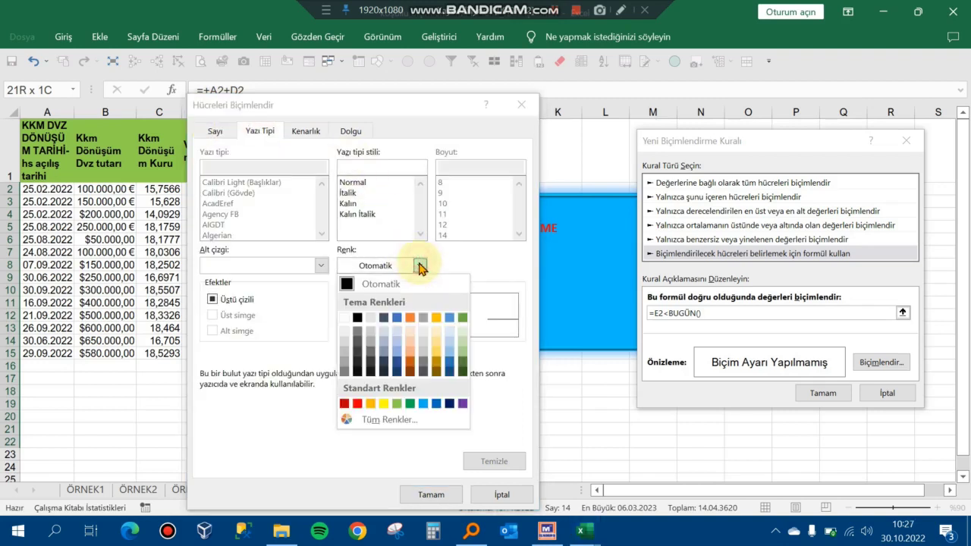
click(357, 320)
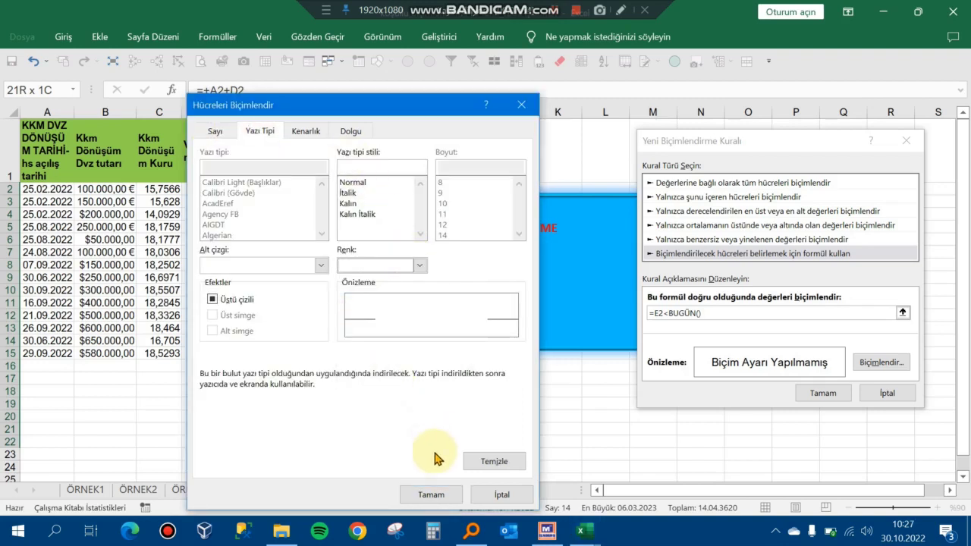
click(444, 494)
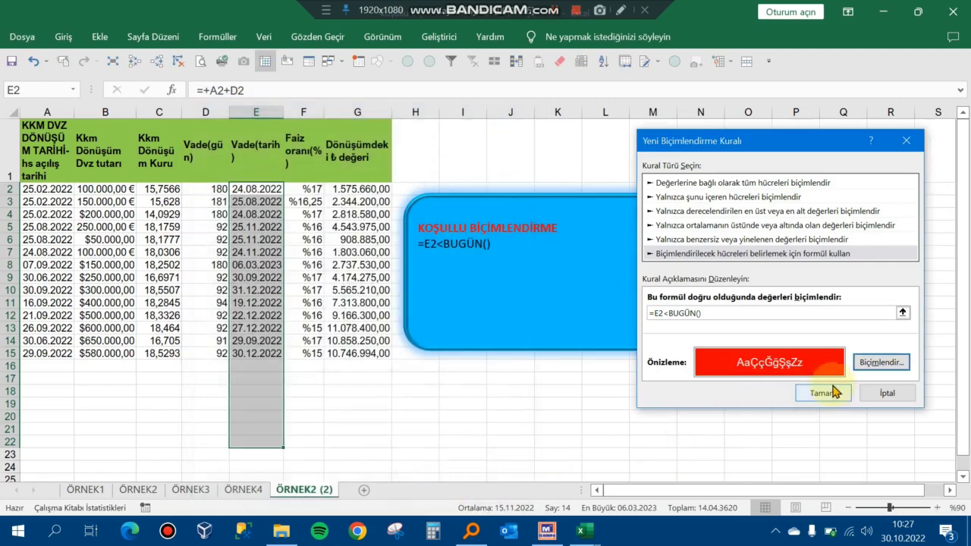
- Apply the red =E2<BUGÜN() rule and step through the Vade dates to check the highlighting
click(840, 393)
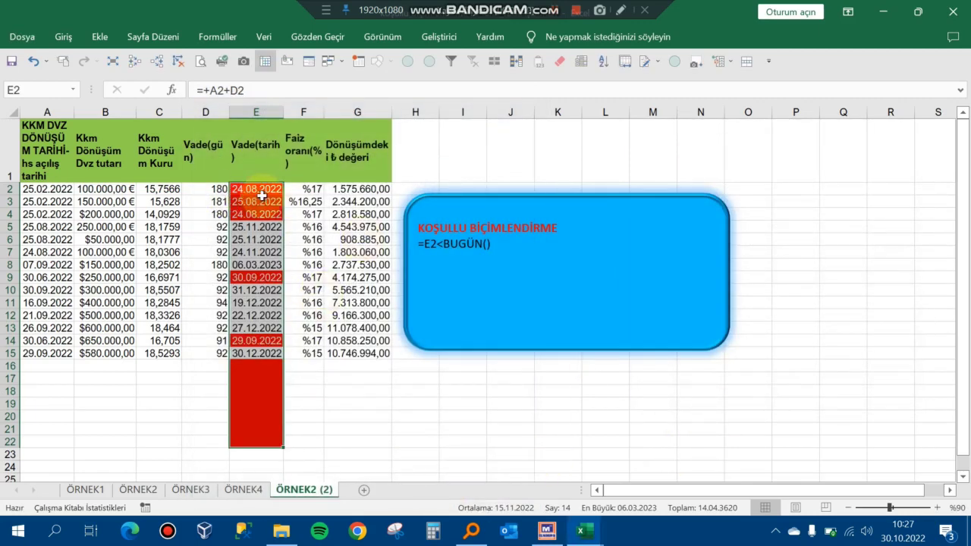
click(245, 251)
key(Down)
key(Down)
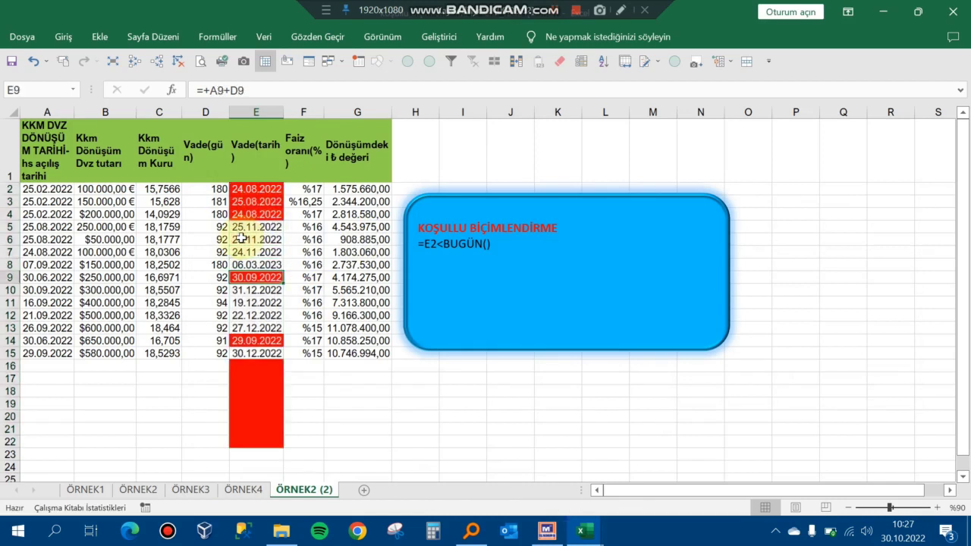
key(Down)
key(Down)
key(Down)
key(Up)
key(Up)
key(Up)
key(Up)
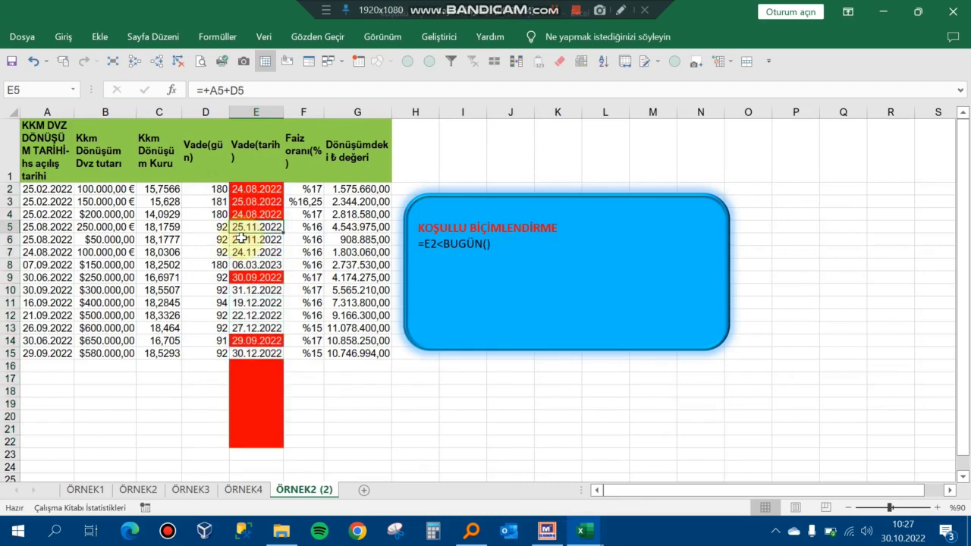
key(Up)
key(Down)
key(Down)
key(Down)
key(Down)
key(Down)
key(Down)
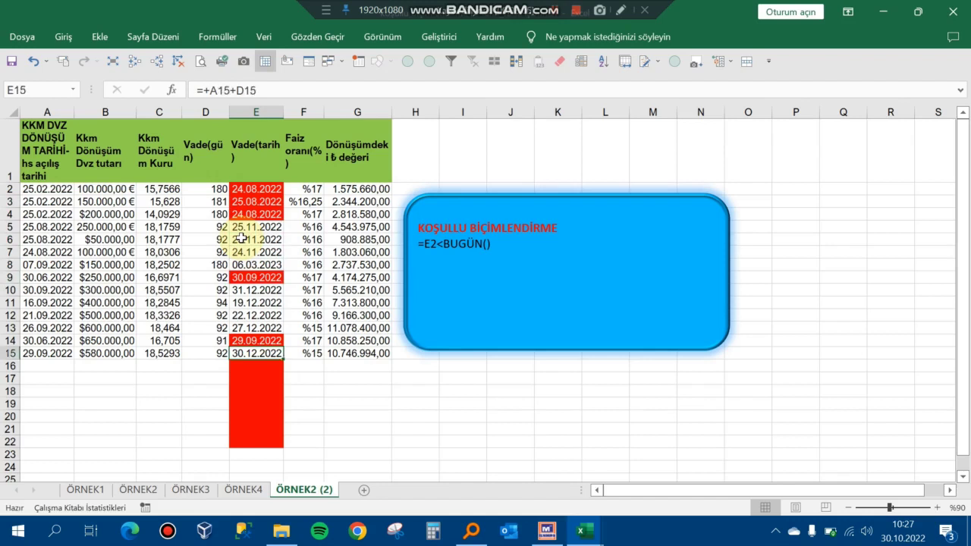
key(Down)
- Fill row 15's data down into row 16 and inspect E16's formula
key(Left)
key(Left)
key(Left)
key(Left)
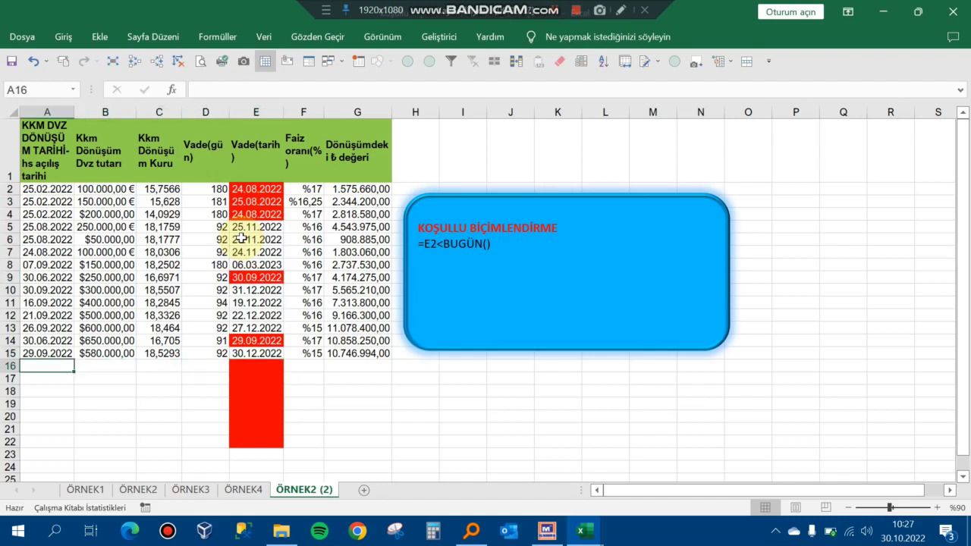
key(shift+Right)
key(shift+Right)
key(shift+Right)
key(shift+Right)
key(shift+Right)
key(shift+Right)
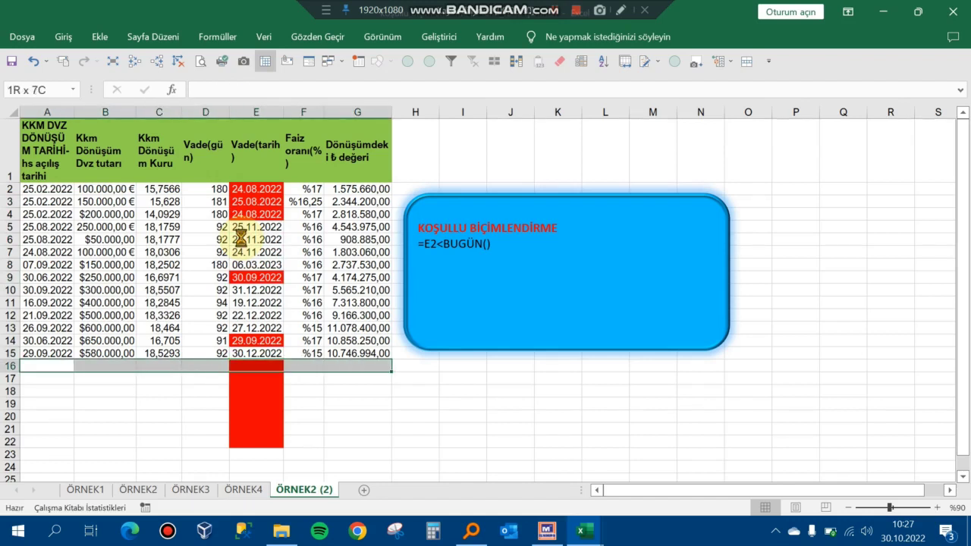
key(ctrl+d)
key(Right)
key(Right)
key(Right)
key(Right)
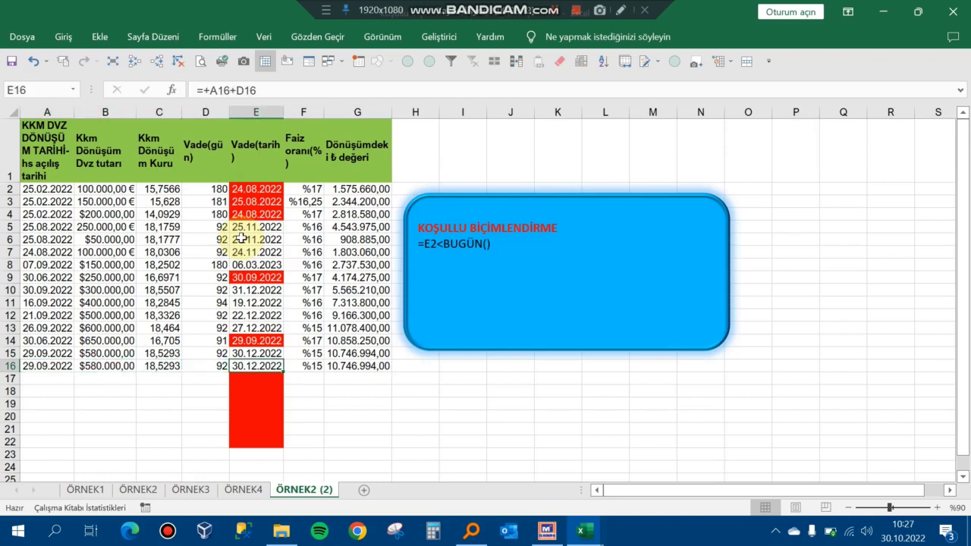
key(F2)
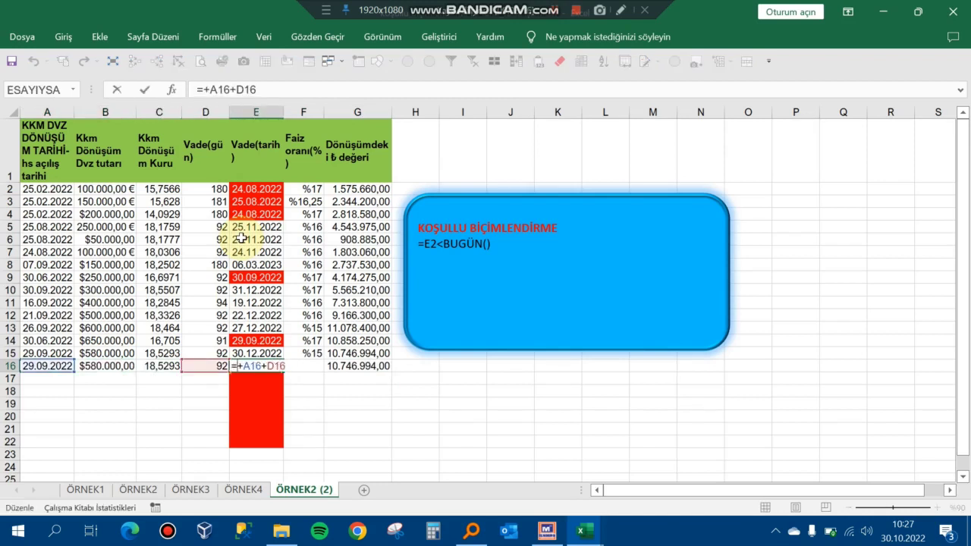
- Replace the date in E16 with the past date 01.01.2020 to test the red rule
key(Escape)
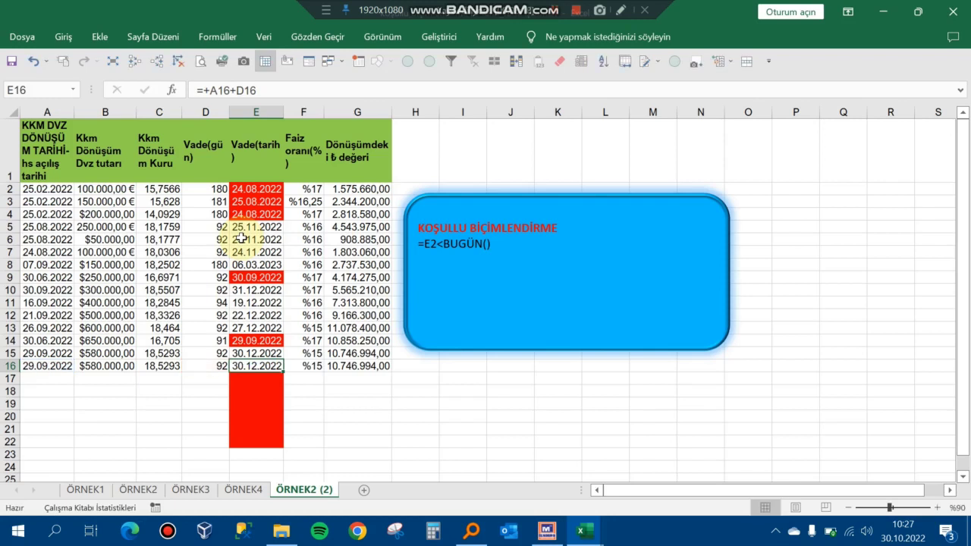
key(Delete)
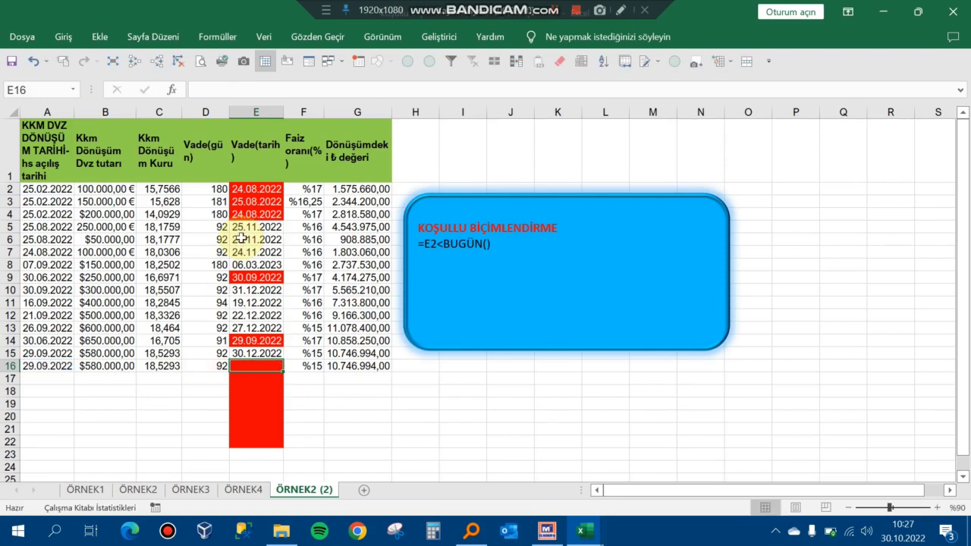
text(01.01.)
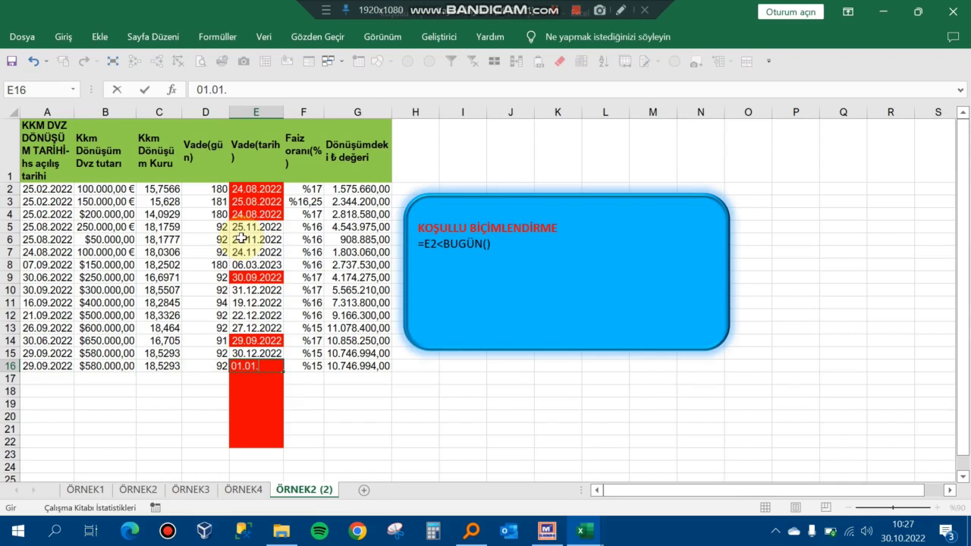
text(2022)
key(Return)
key(Up)
- Enter 01.11.2022 in E17 and check that it stays unhighlighted
key(Down)
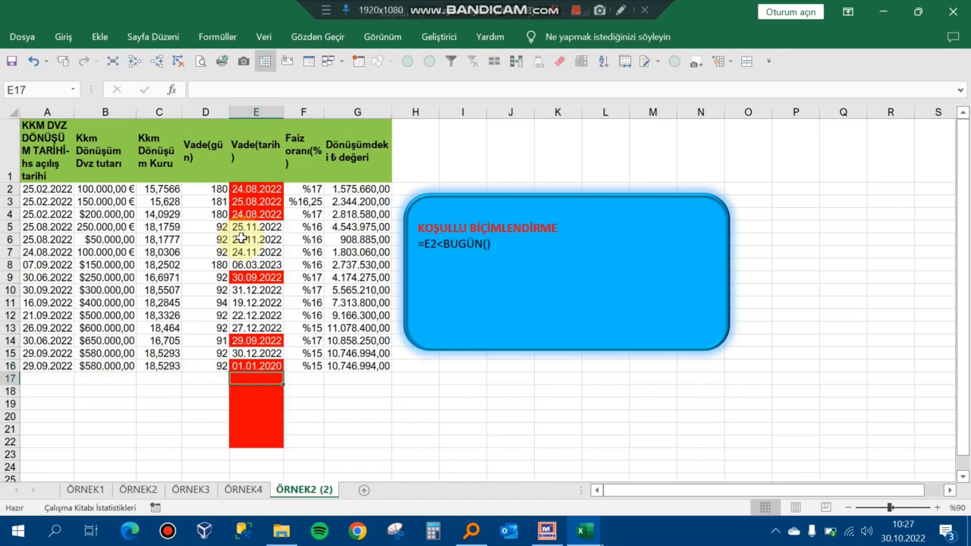
text(01.11.)
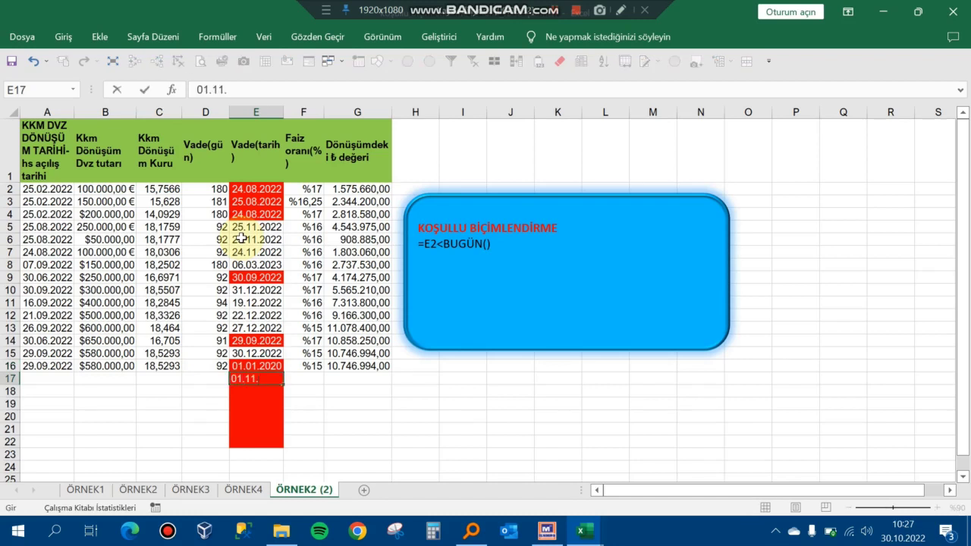
text(2022)
key(Return)
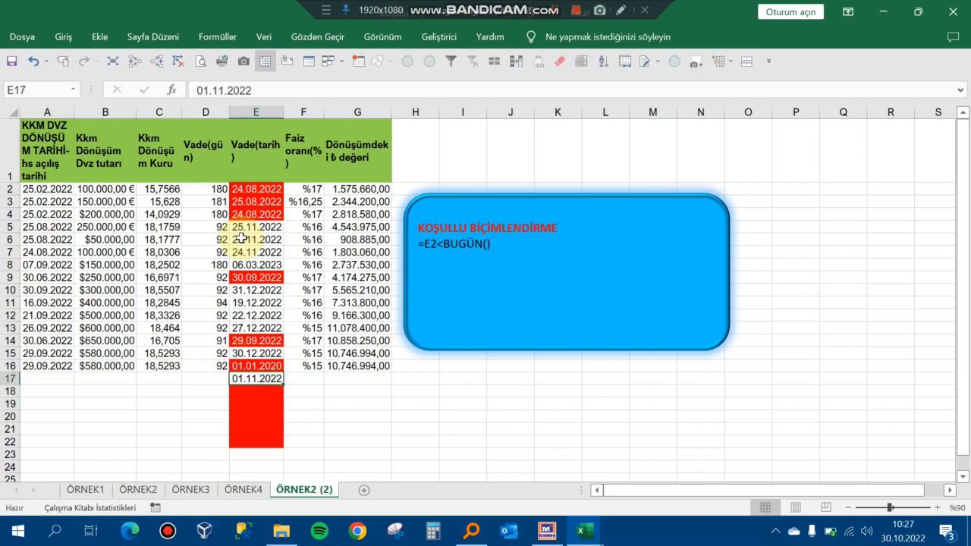
key(Up)
key(Down)
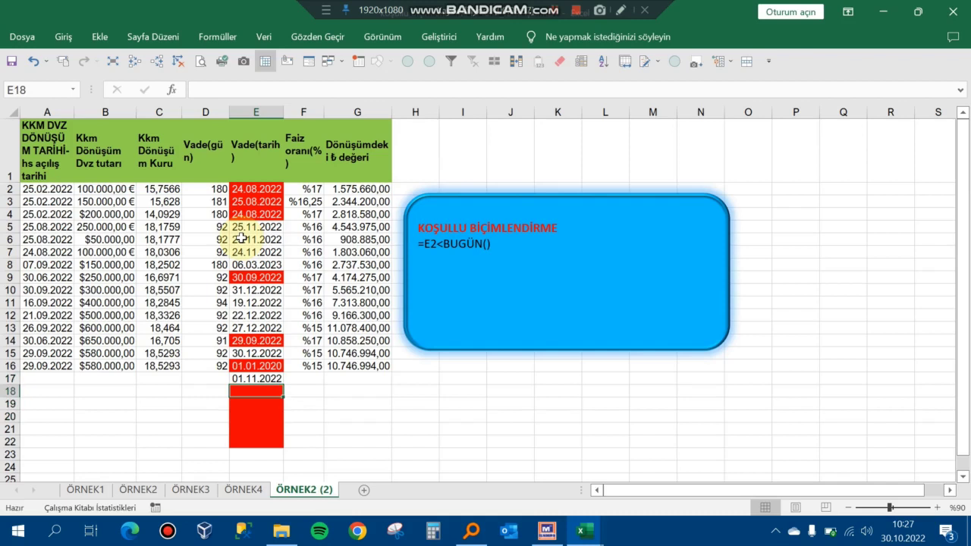
key(Up)
key(Up)
key(Up)
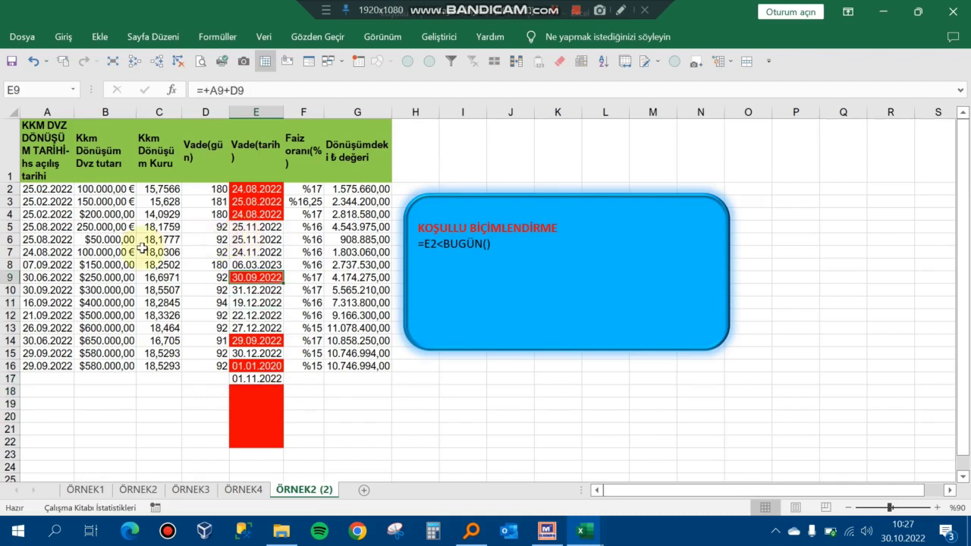
- On sheet ÖRNEK1, start an 'A Date Occurring' highlight-cells conditional formatting rule
click(86, 490)
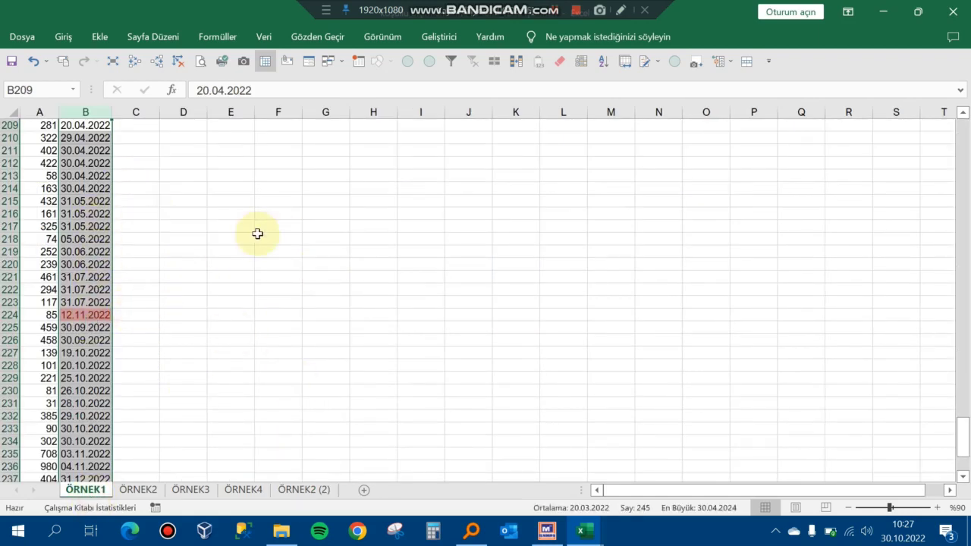
click(64, 38)
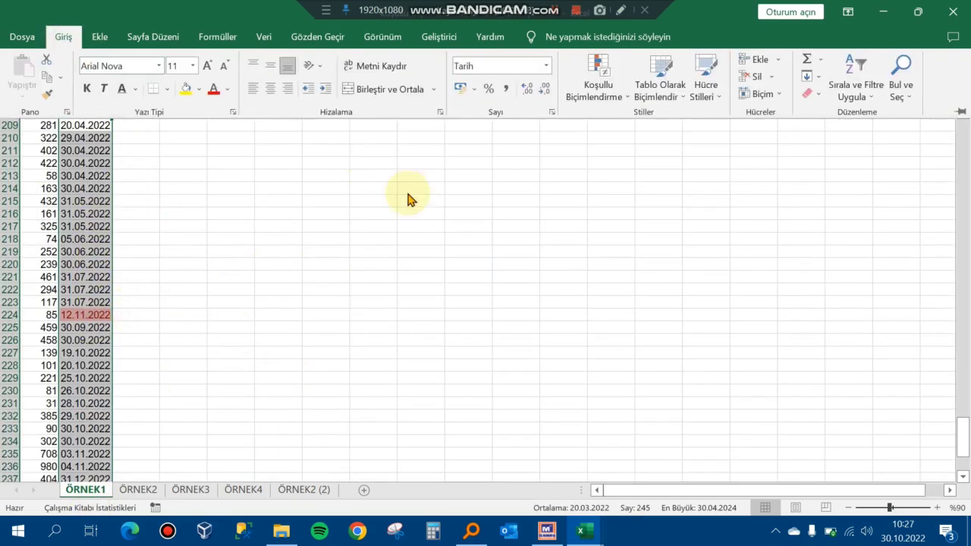
click(611, 98)
mouse_move(650, 124)
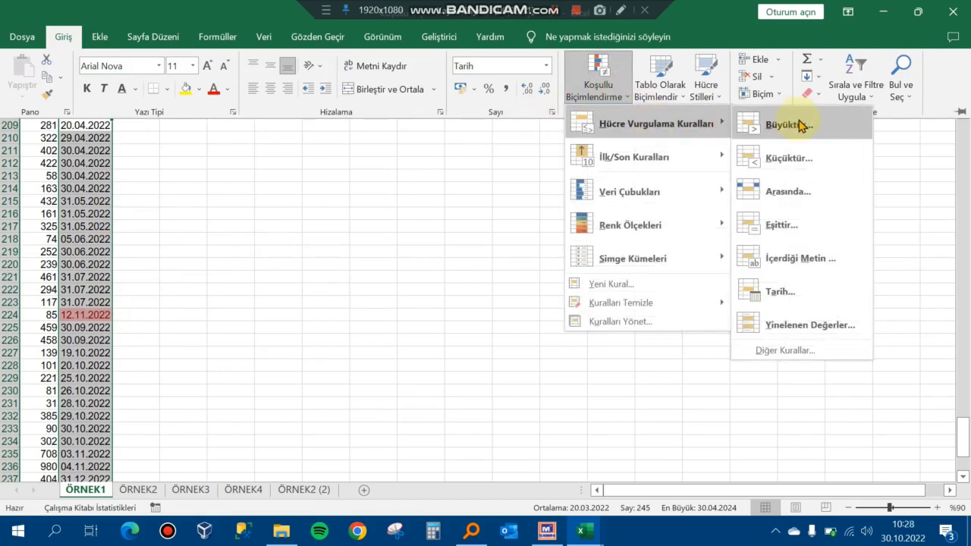
click(795, 295)
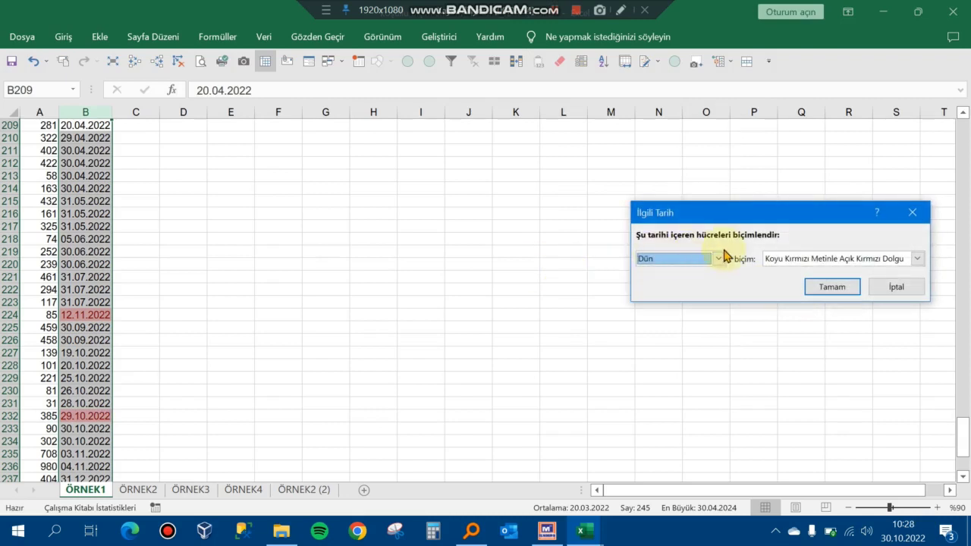
- Review the relative date choices, dismiss the rule unapplied, and return to sheet ÖRNEK2
click(721, 258)
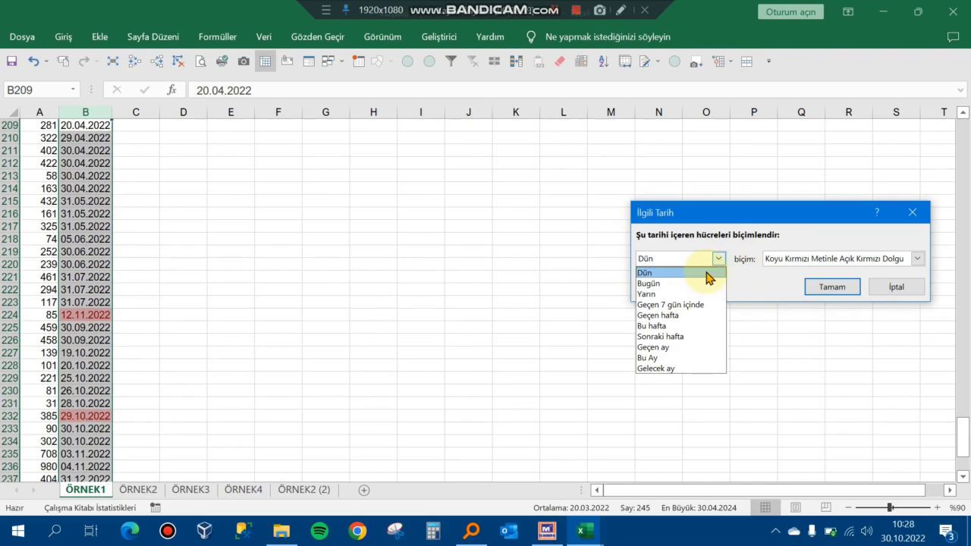
click(710, 278)
key(Return)
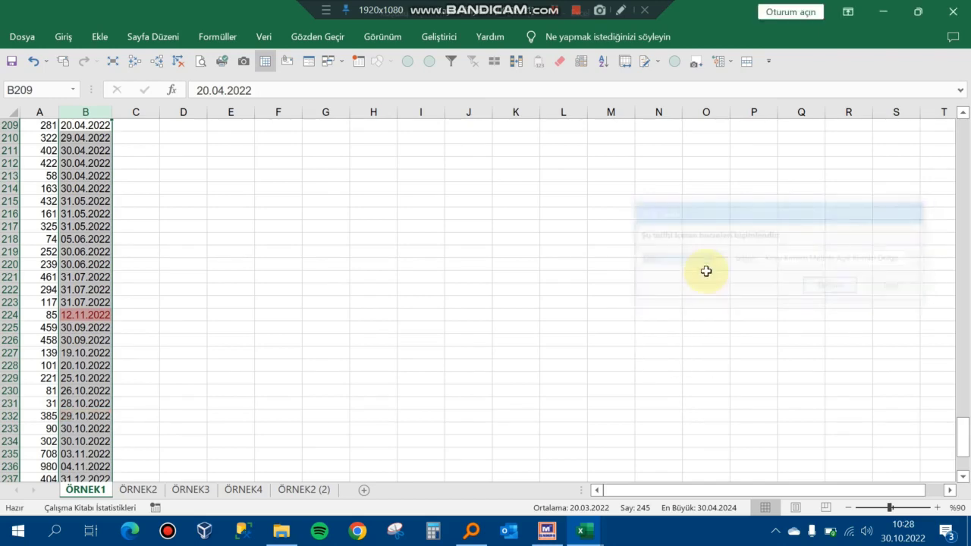
click(138, 489)
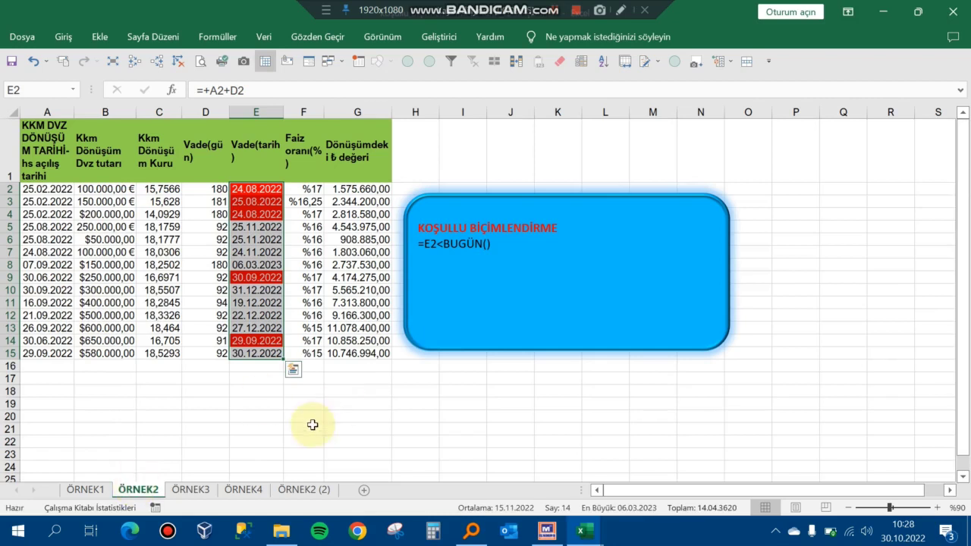
click(308, 427)
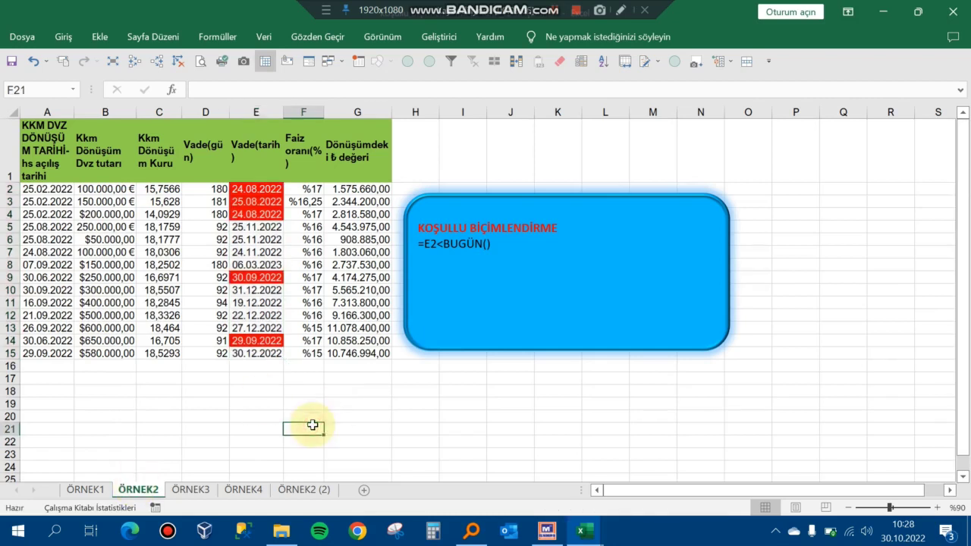
click(275, 239)
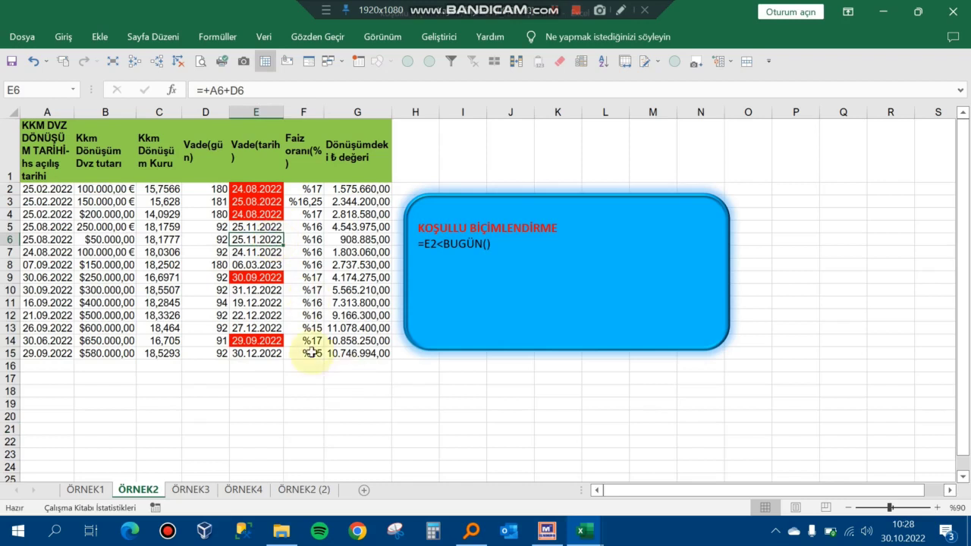